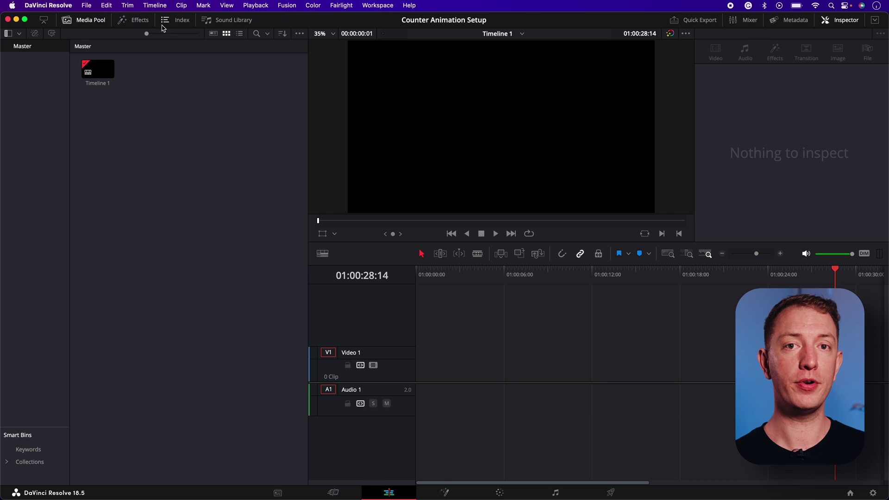
Step: Place a Fusion Composition from the Effects library at the start of Video 1 and open it in Fusion
{"action": "left_click", "coordinate": [138, 23]}
{"action": "left_click", "coordinate": [183, 254]}
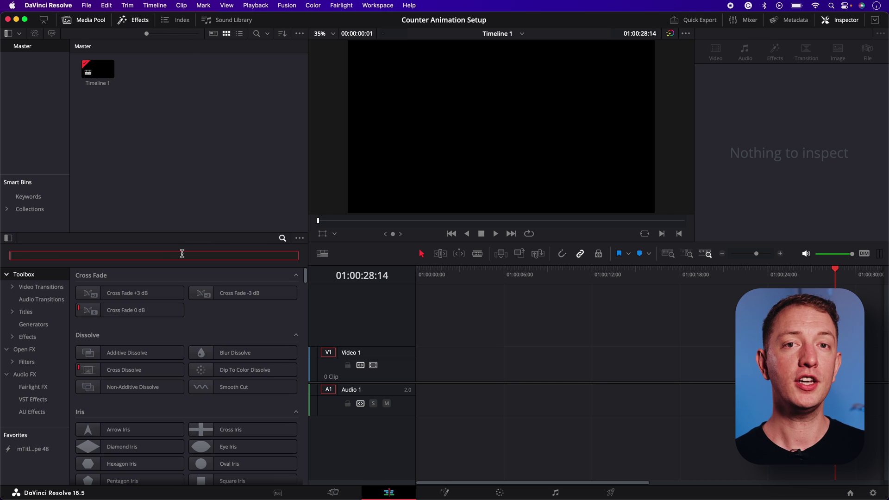
{"action": "type", "text": "fusion"}
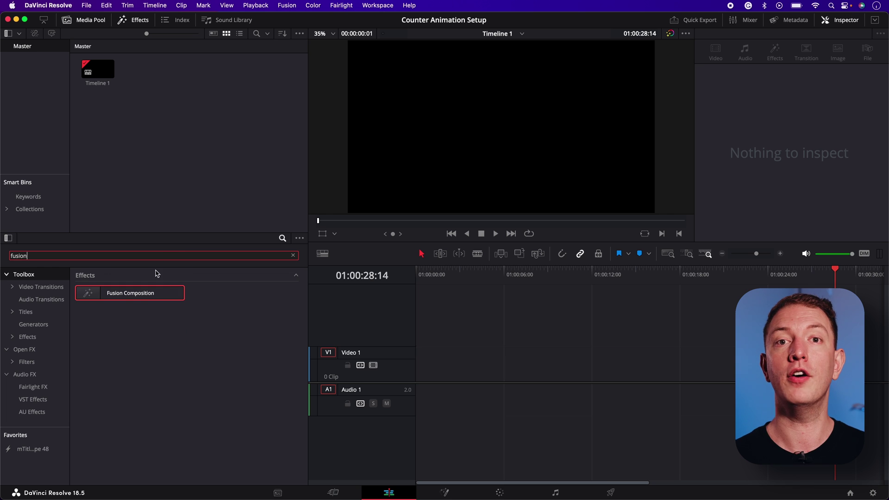
{"action": "left_click_drag", "start_coordinate": [130, 298], "coordinate": [449, 363]}
{"action": "right_click", "coordinate": [450, 359]}
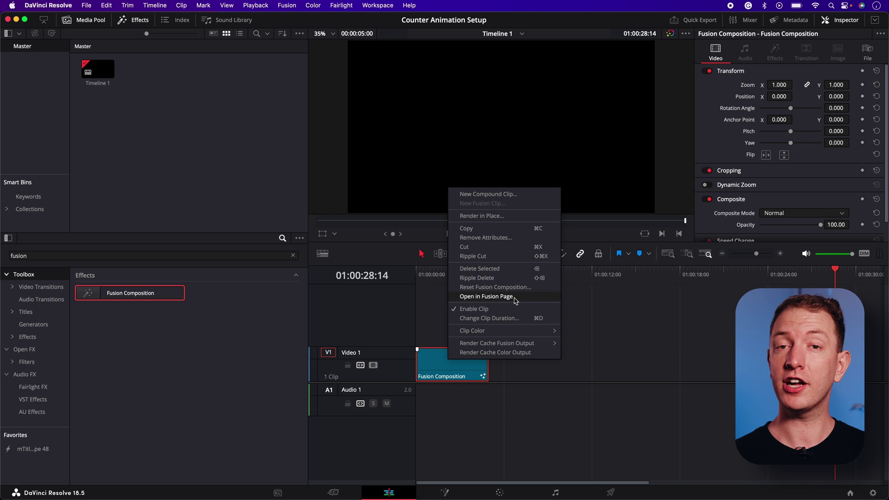
{"action": "left_click", "coordinate": [486, 296]}
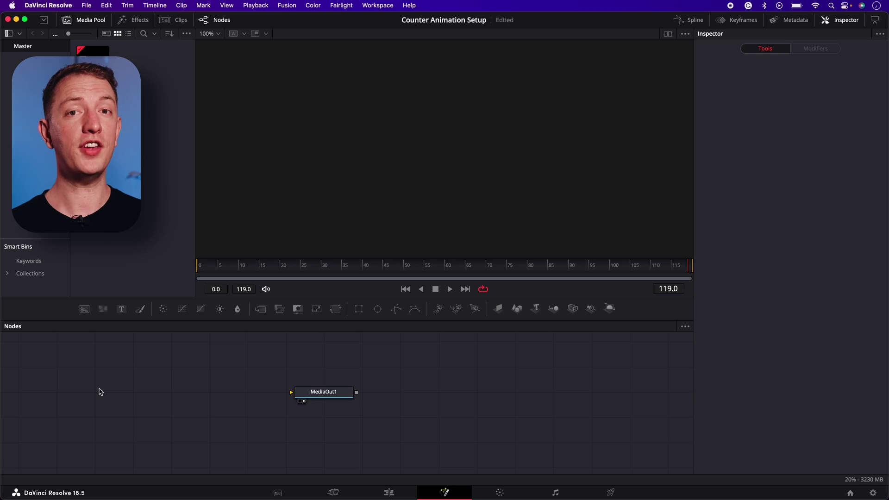
Step: Add a Background node feeding MediaOut1, preview blue, brown and cyan, then keep it black
{"action": "left_click_drag", "start_coordinate": [86, 315], "coordinate": [295, 397]}
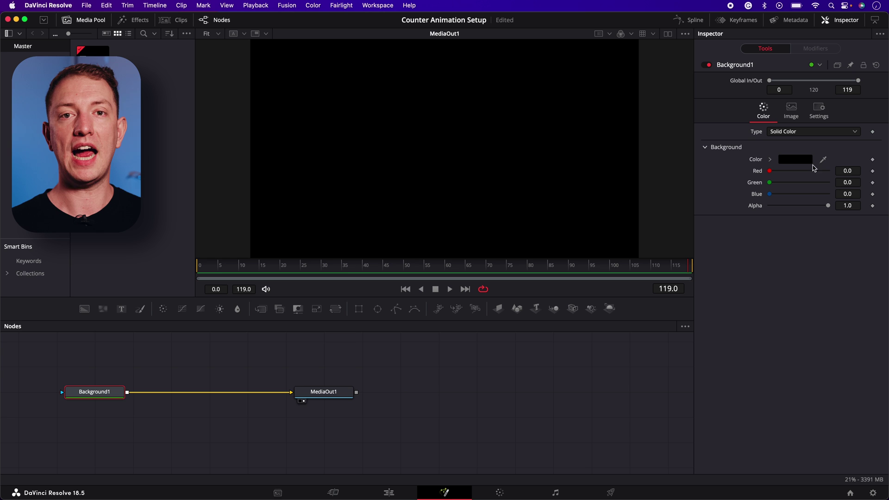
{"action": "left_click", "coordinate": [799, 162]}
{"action": "left_click", "coordinate": [420, 134]}
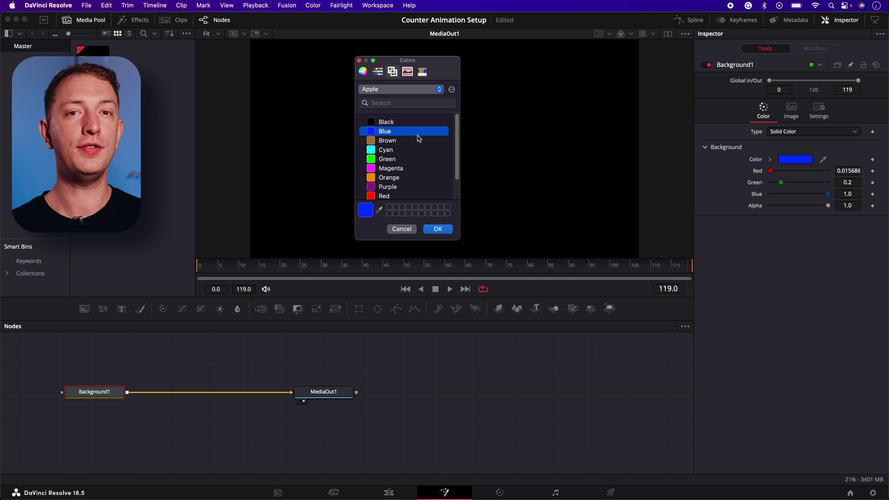
{"action": "left_click", "coordinate": [420, 141]}
{"action": "left_click", "coordinate": [420, 149]}
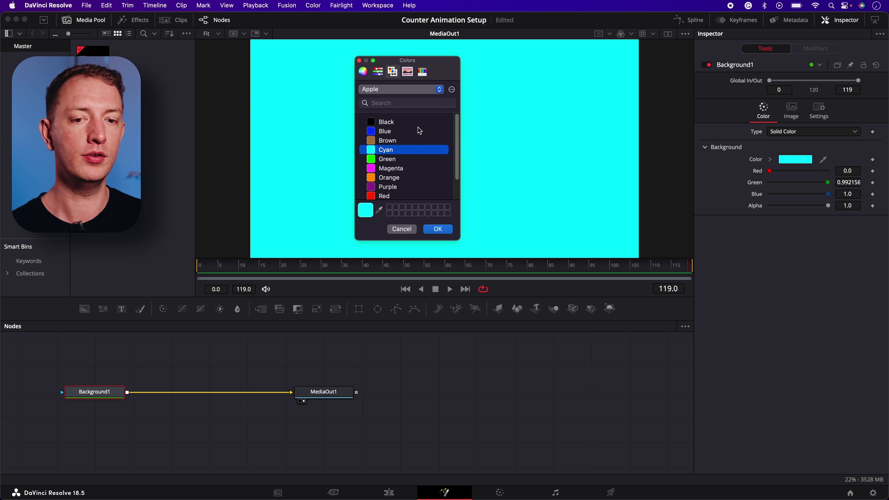
{"action": "left_click", "coordinate": [419, 123]}
{"action": "left_click", "coordinate": [438, 229]}
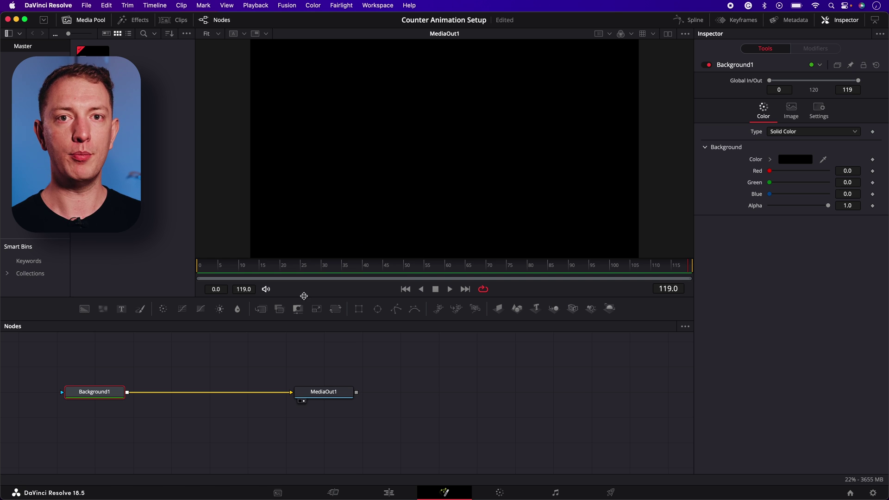
Step: Drop a Text+ node onto the Background–MediaOut1 link via Merge1 and show Text1's settings
{"action": "left_click_drag", "start_coordinate": [122, 309], "coordinate": [129, 393]}
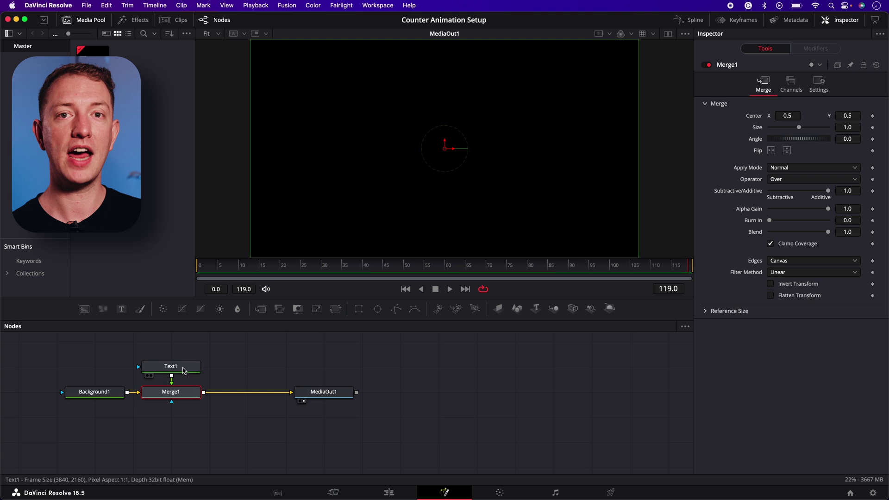
{"action": "left_click", "coordinate": [184, 370]}
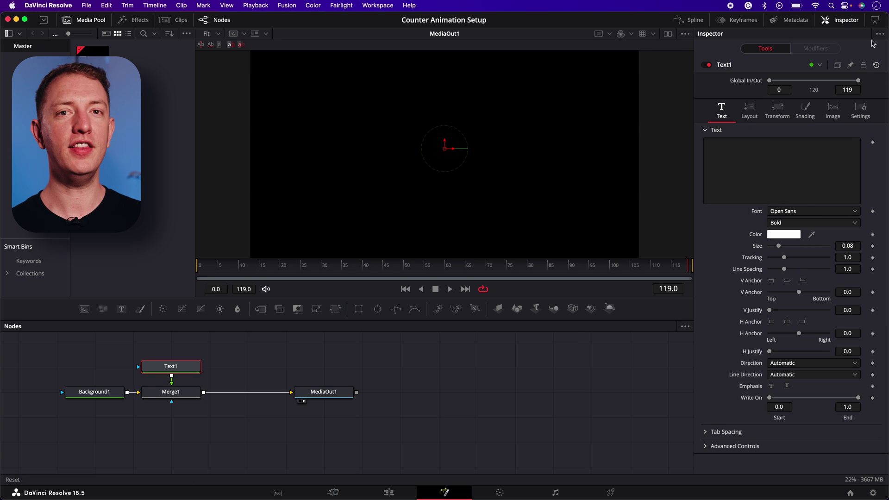
{"action": "left_click", "coordinate": [844, 24]}
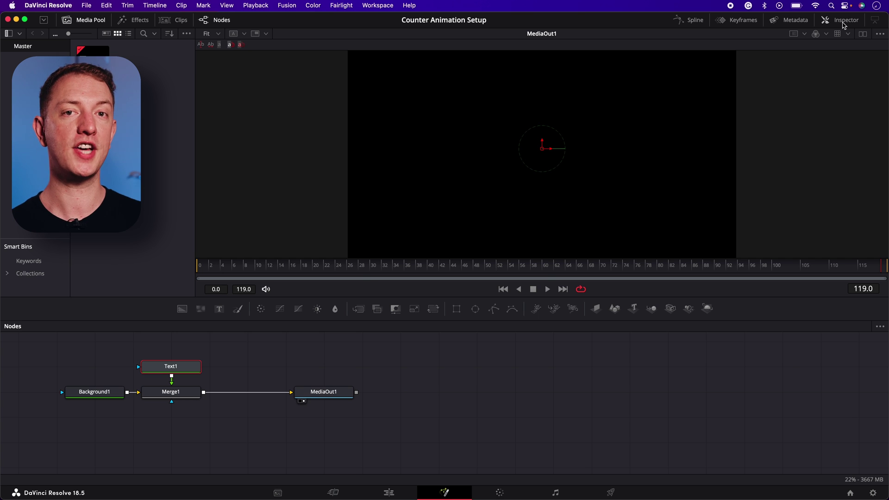
{"action": "left_click", "coordinate": [844, 24]}
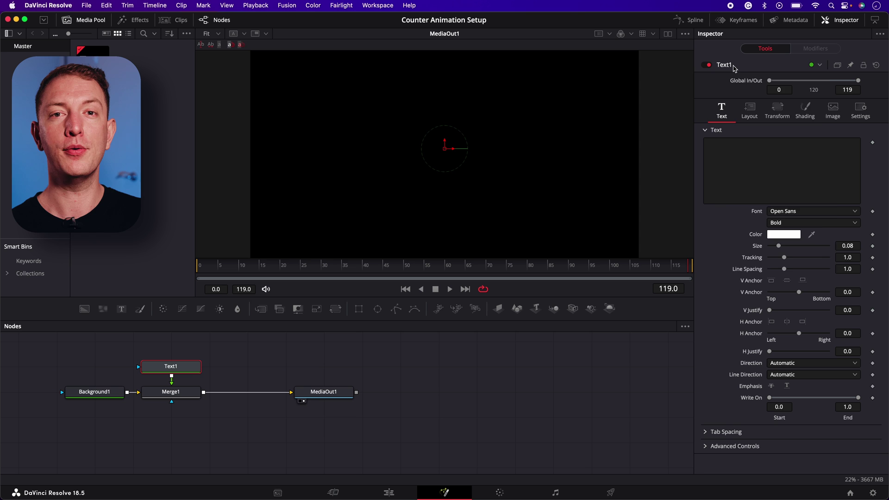
Step: Define a new integer Number control for Text1 named Counter, placed on the Text page
{"action": "right_click", "coordinate": [734, 68]}
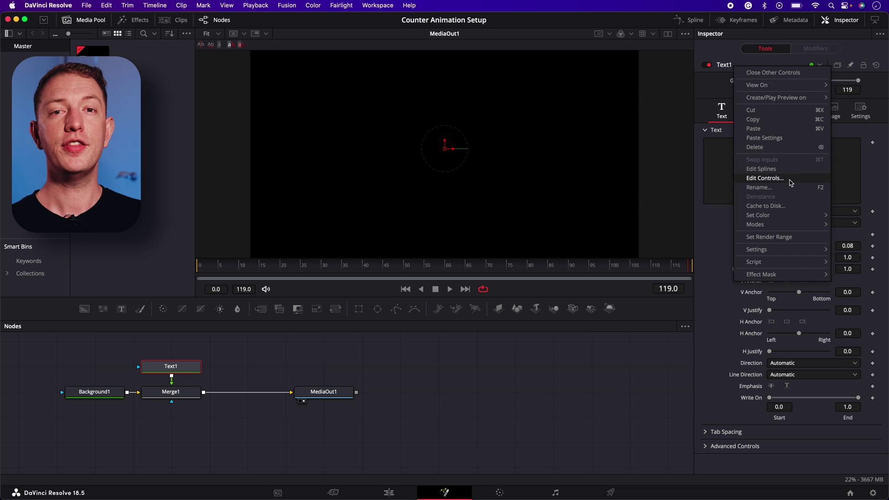
{"action": "left_click", "coordinate": [765, 179]}
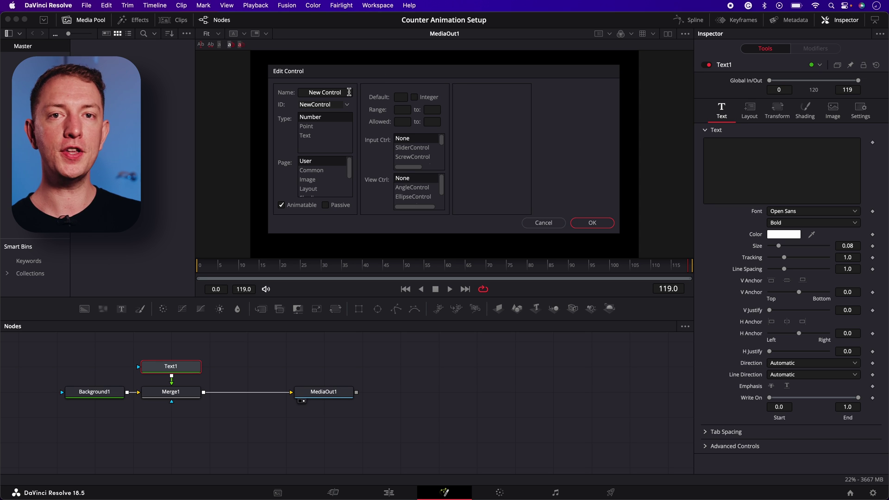
{"action": "left_click", "coordinate": [349, 92]}
{"action": "double_click", "coordinate": [349, 92]}
{"action": "key", "text": "BackSpace"}
{"action": "key", "text": "BackSpace"}
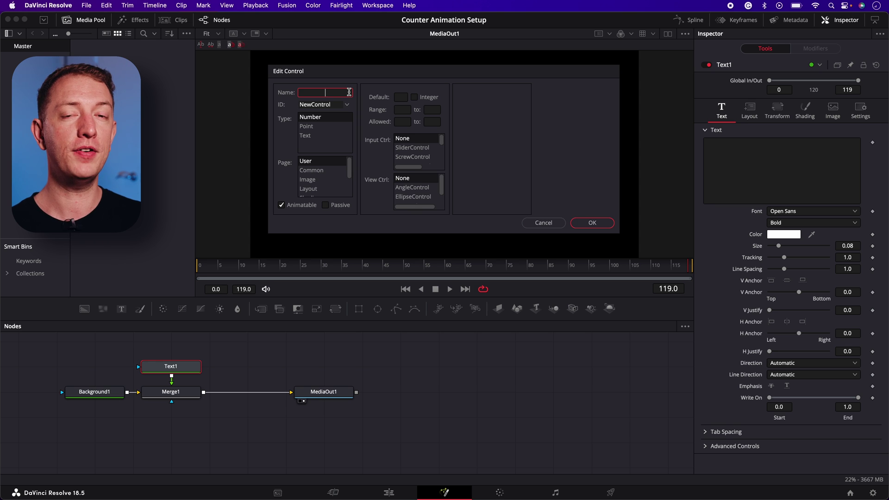
{"action": "type", "text": "Counter"}
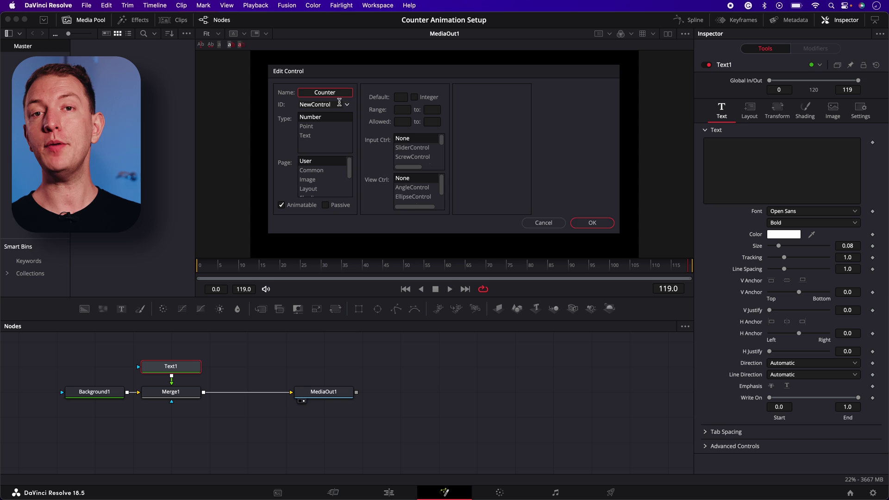
{"action": "left_click", "coordinate": [332, 120]}
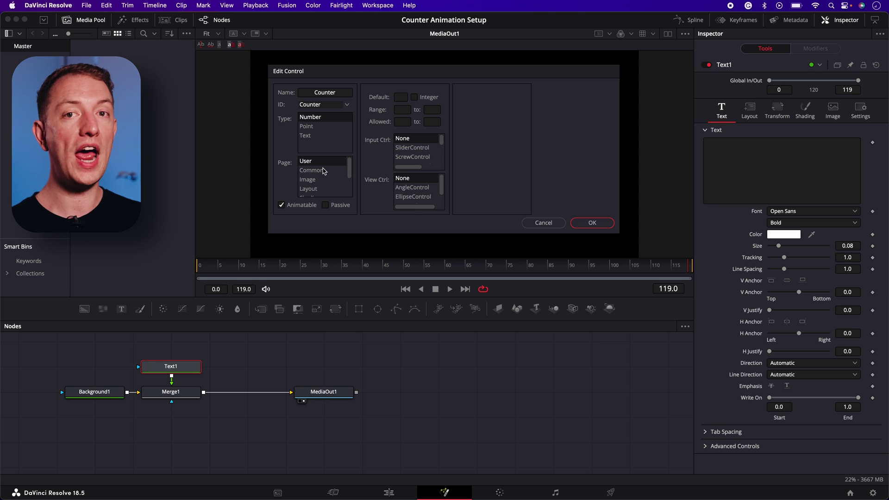
{"action": "left_click_drag", "start_coordinate": [350, 174], "coordinate": [348, 196]}
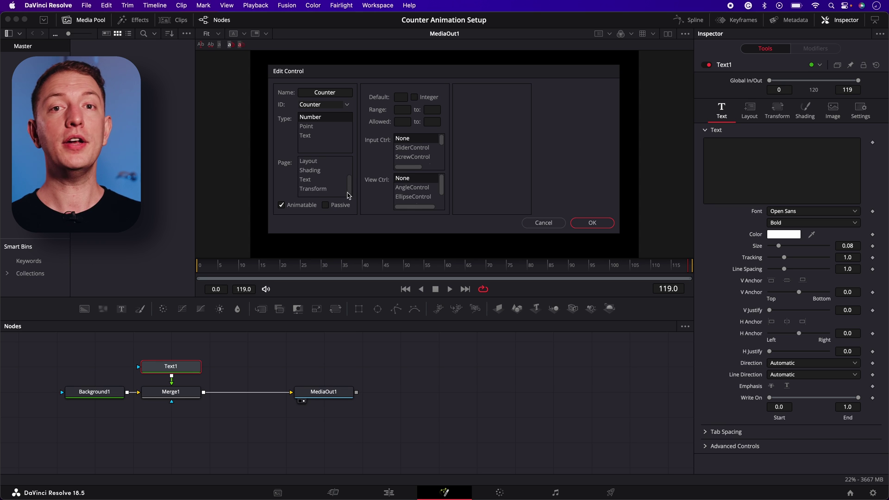
{"action": "left_click", "coordinate": [323, 180]}
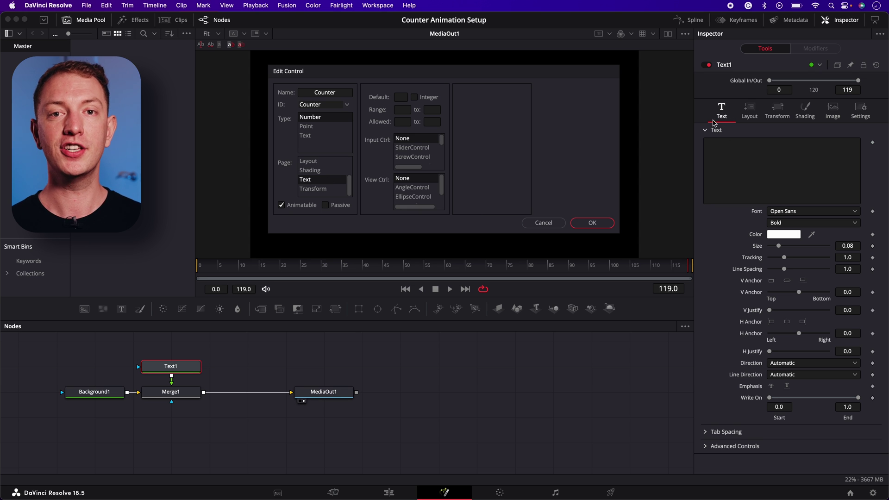
{"action": "left_click", "coordinate": [321, 162]}
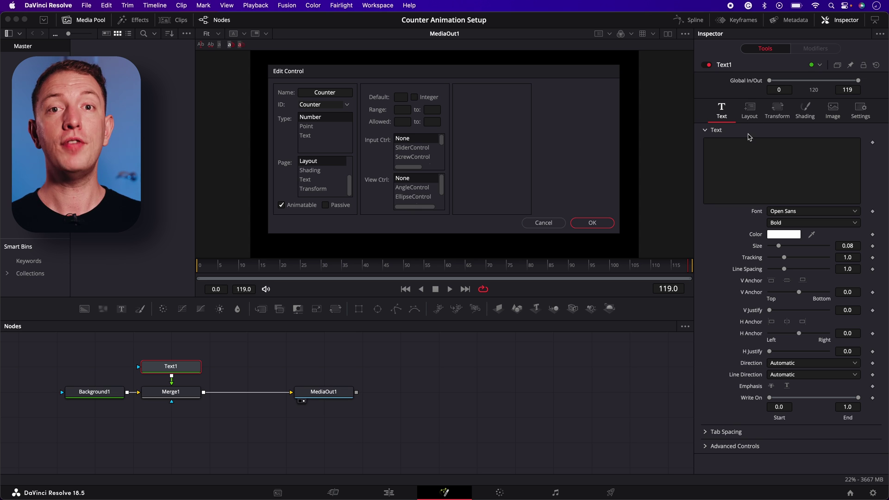
{"action": "left_click", "coordinate": [320, 180]}
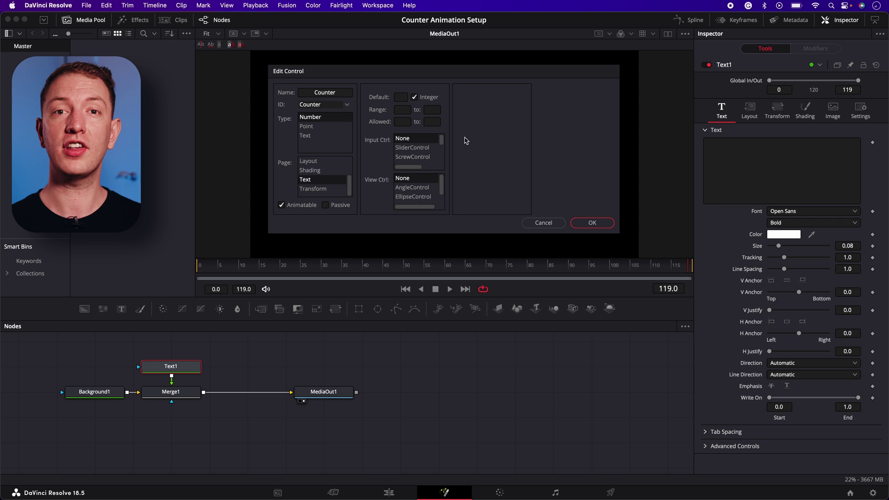
Step: Make Counter a SliderControl with an allowed minimum of 0 and create it
{"action": "left_click", "coordinate": [424, 150]}
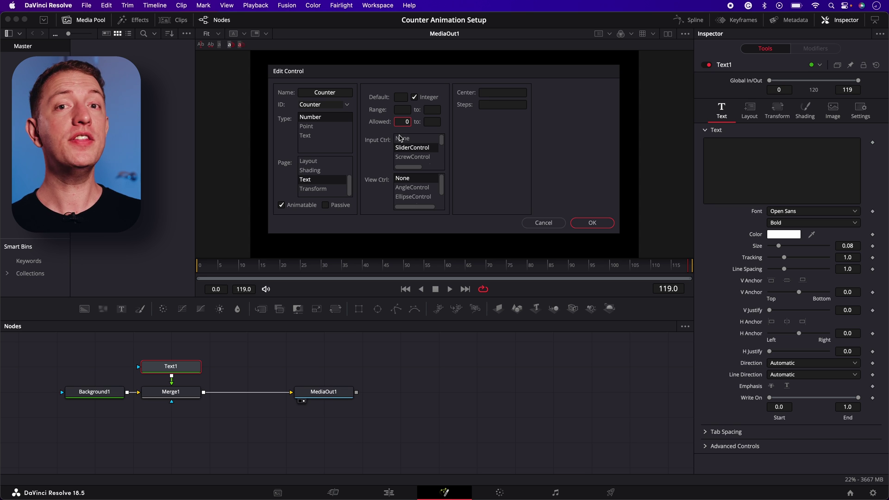
{"action": "left_click", "coordinate": [434, 123]}
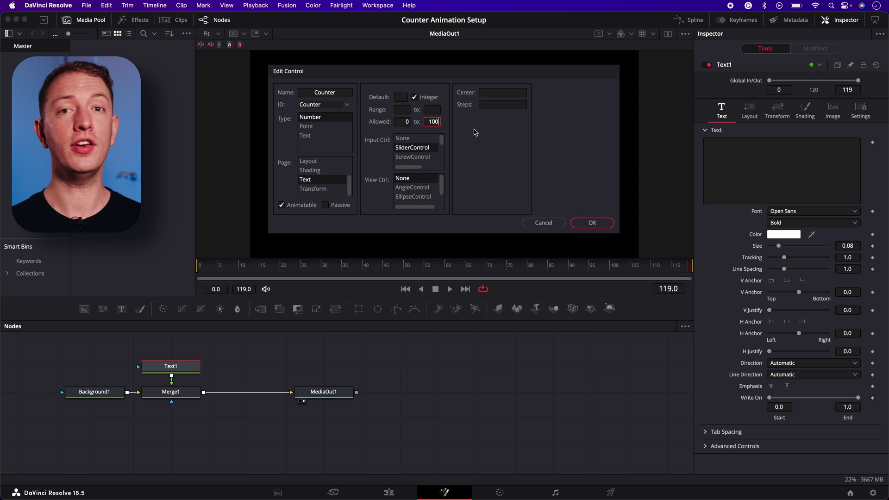
{"action": "type", "text": "000"}
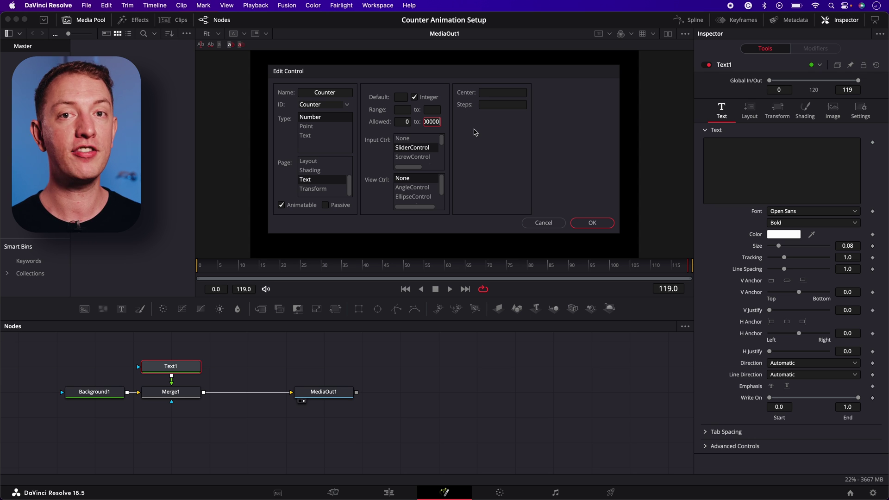
{"action": "left_click", "coordinate": [589, 223]}
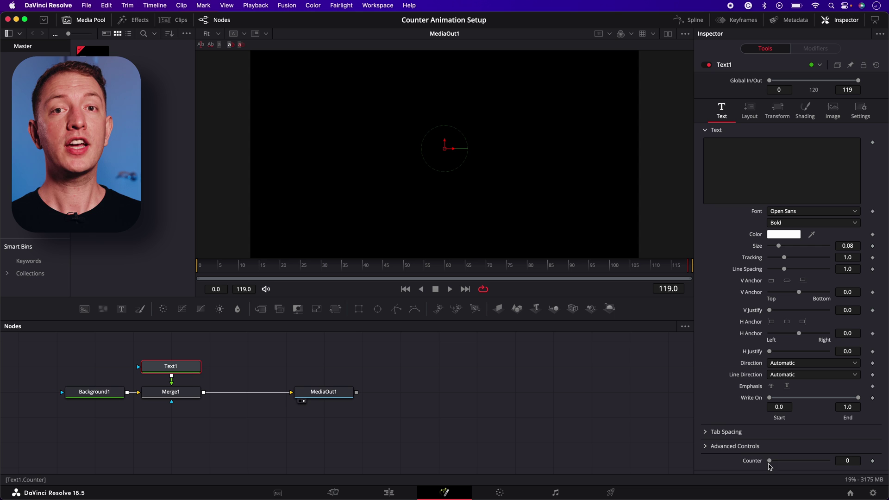
Step: Replace Text1's default text with the expression Counter so the viewer shows 0
{"action": "left_click_drag", "start_coordinate": [769, 461], "coordinate": [862, 468]}
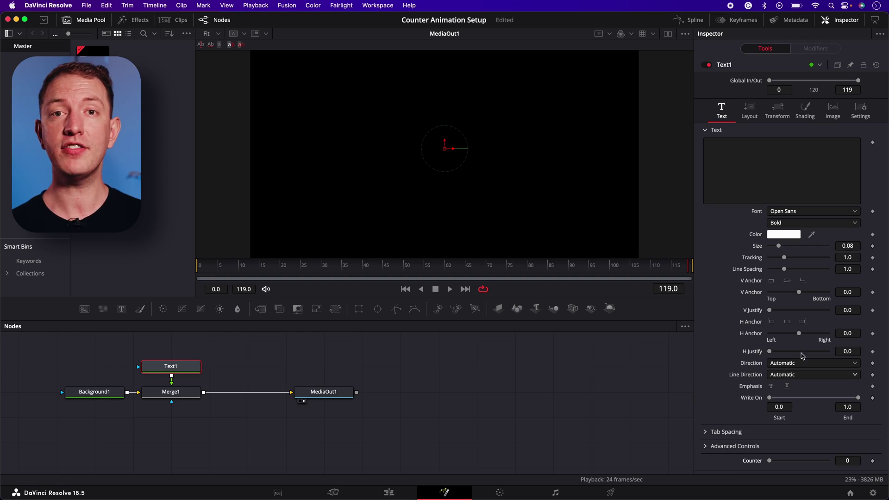
{"action": "left_click", "coordinate": [749, 161]}
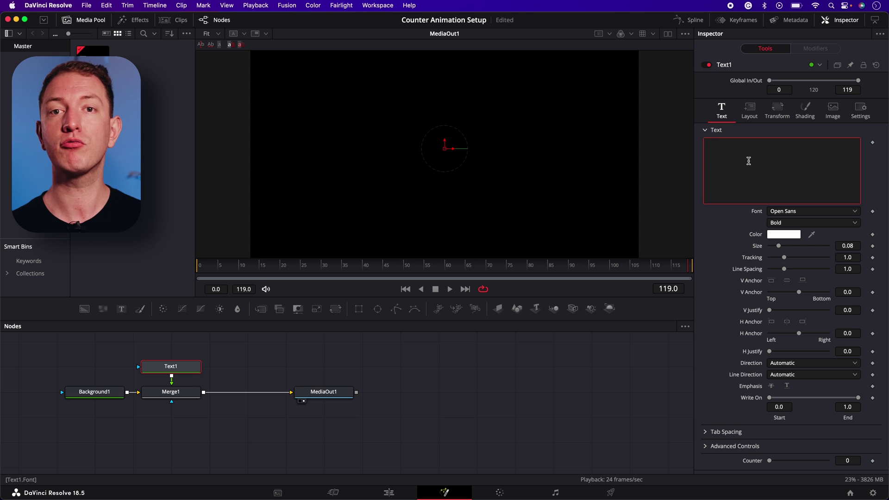
{"action": "right_click", "coordinate": [741, 156]}
{"action": "mouse_move", "coordinate": [747, 160]}
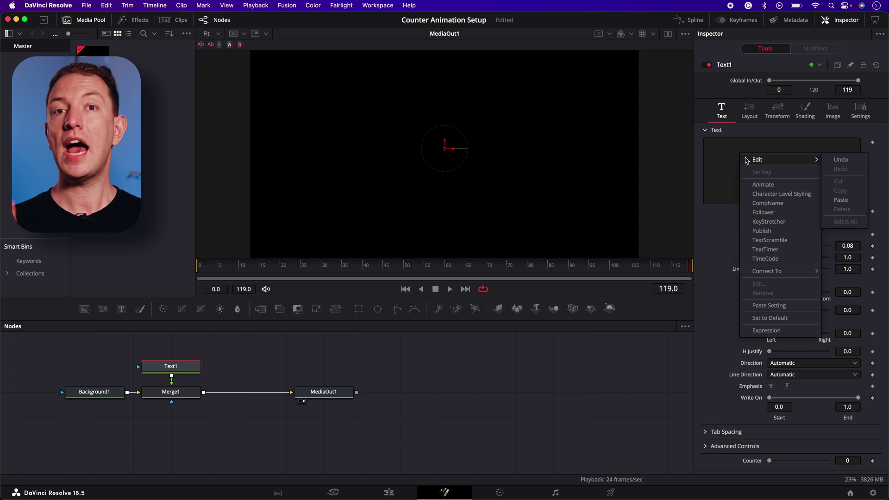
{"action": "left_click", "coordinate": [796, 334]}
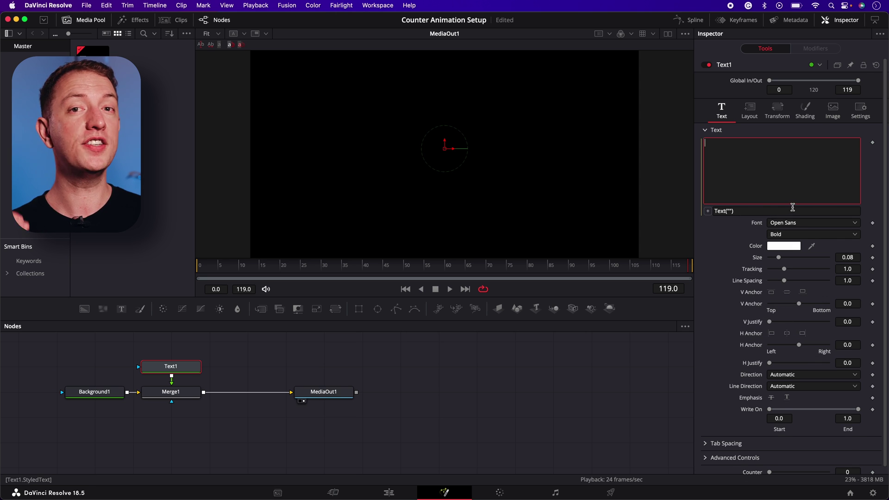
{"action": "left_click", "coordinate": [749, 211]}
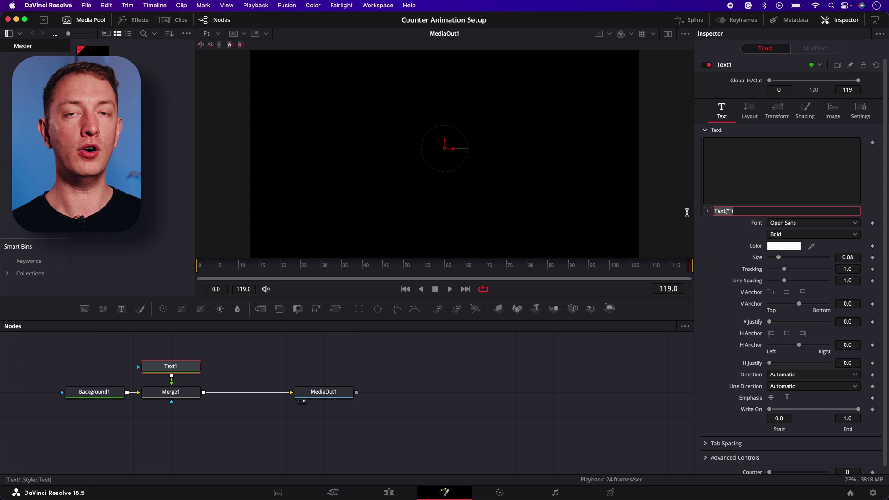
{"action": "key", "text": "BackSpace"}
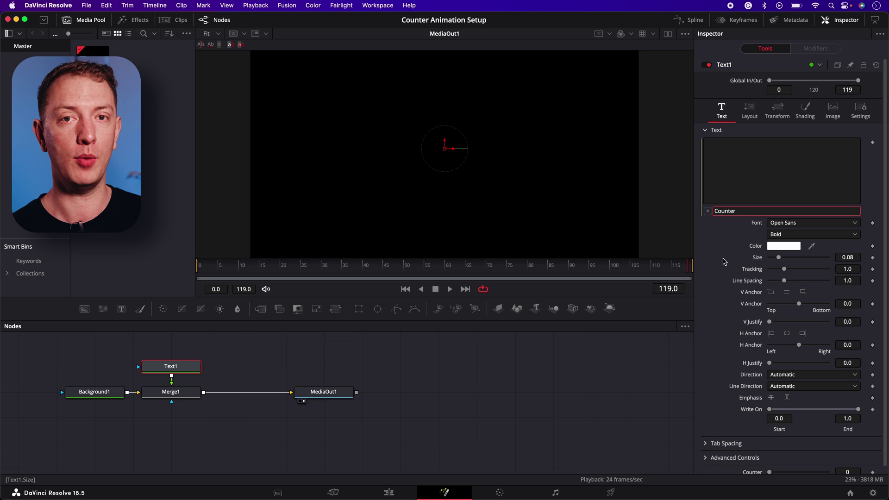
{"action": "key", "text": "Return"}
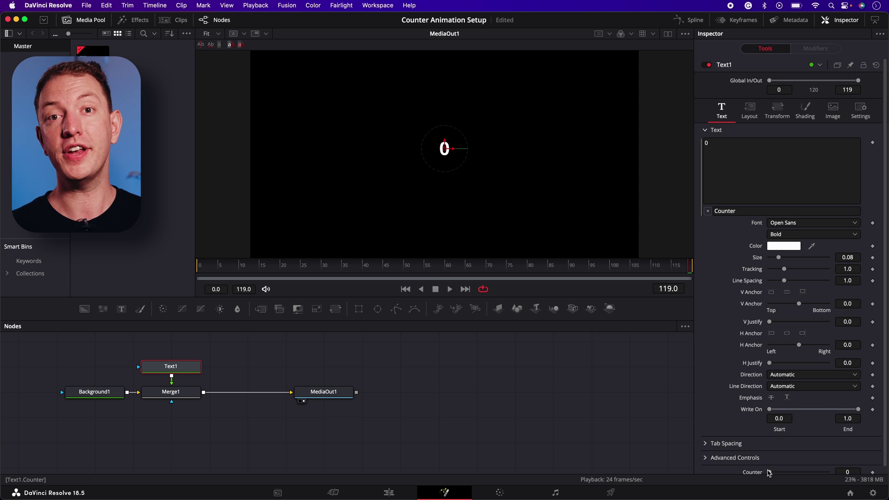
Step: Test the Counter slider into the millions, reset it to 0, and scrub back to frame 0
{"action": "left_click_drag", "start_coordinate": [770, 472], "coordinate": [821, 474]}
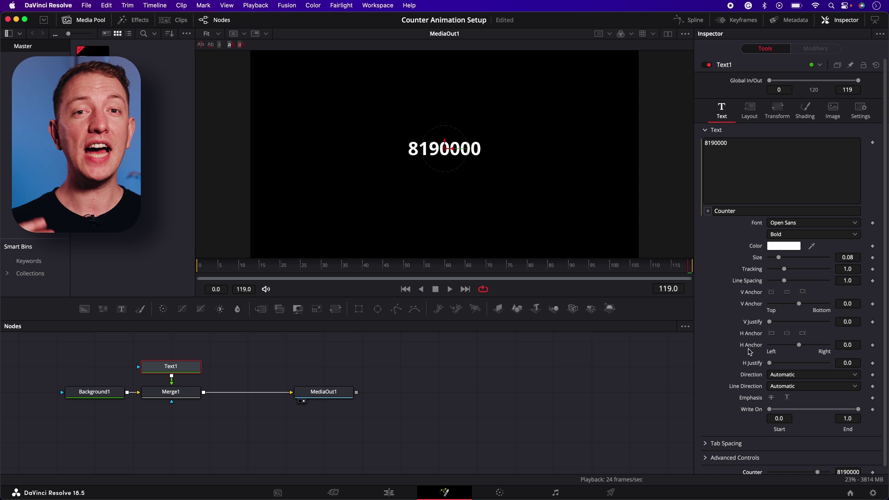
{"action": "double_click", "coordinate": [819, 473]}
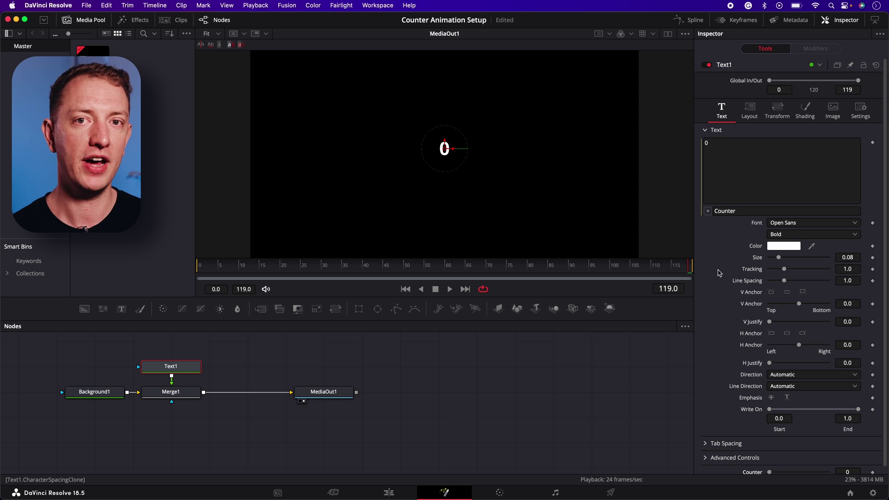
{"action": "left_click_drag", "start_coordinate": [660, 267], "coordinate": [194, 267]}
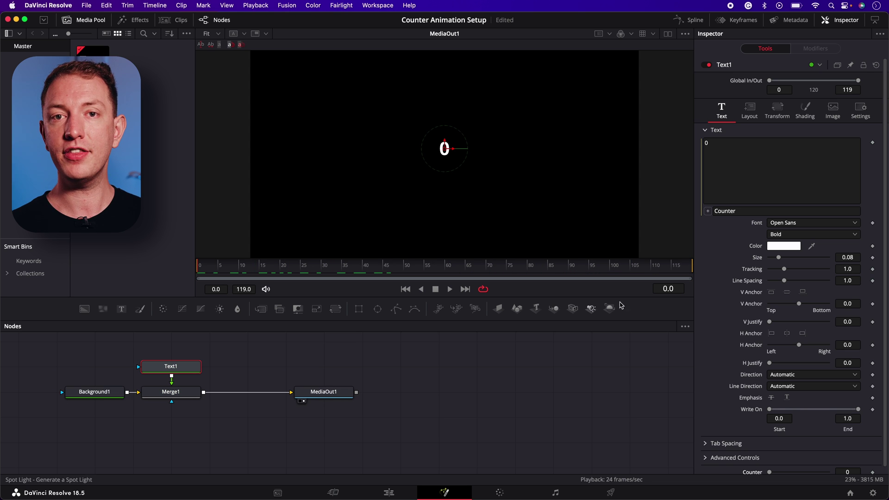
Step: Keyframe Counter at 0 on frame 0 and 3000 at frame 110, then play the count back
{"action": "scroll", "coordinate": [858, 468], "scroll_direction": "down", "scroll_amount": 1}
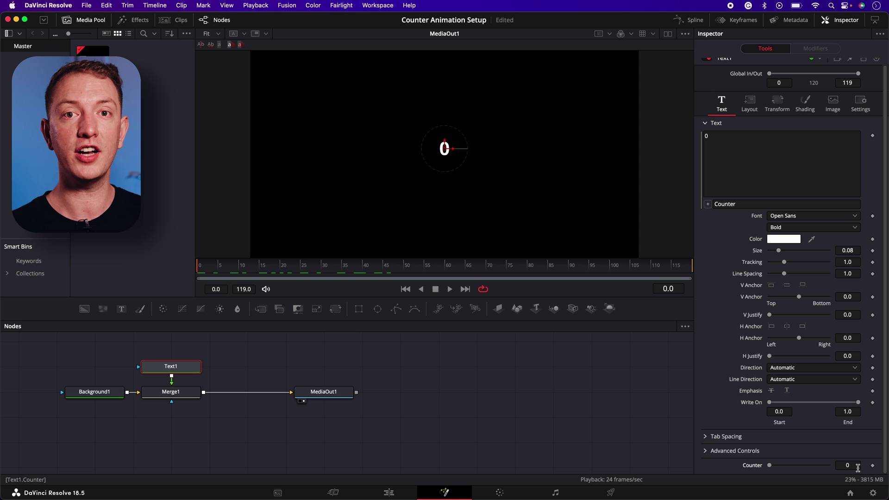
{"action": "left_click", "coordinate": [850, 465]}
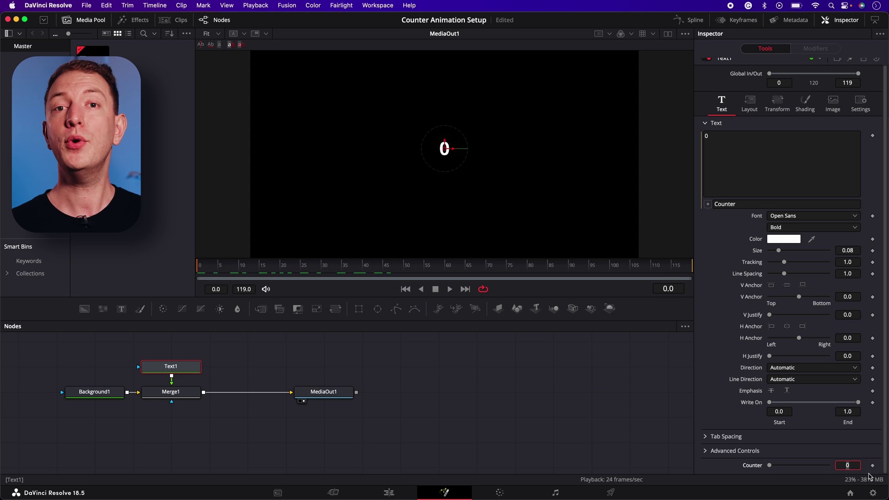
{"action": "left_click", "coordinate": [873, 465]}
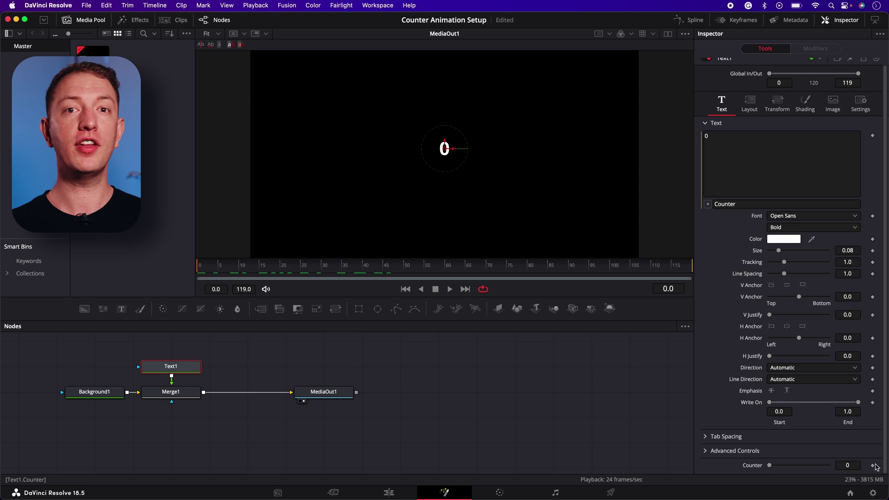
{"action": "left_click", "coordinate": [873, 466]}
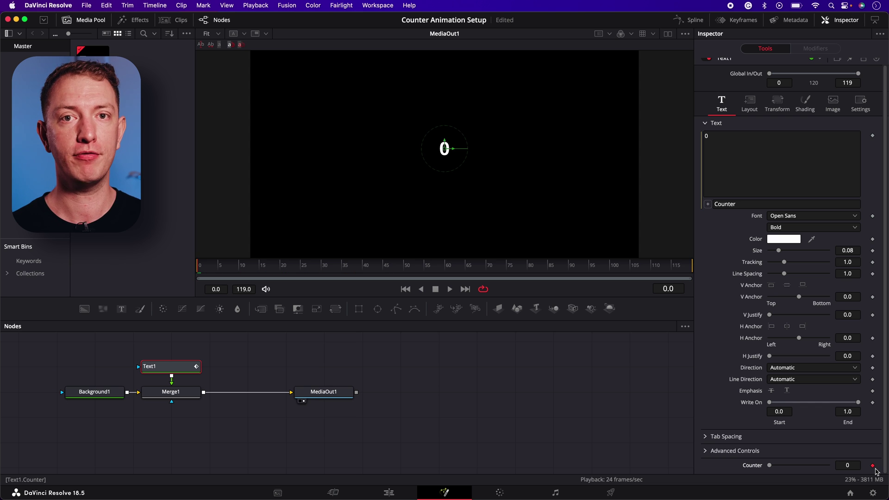
{"action": "left_click_drag", "start_coordinate": [341, 265], "coordinate": [653, 273]}
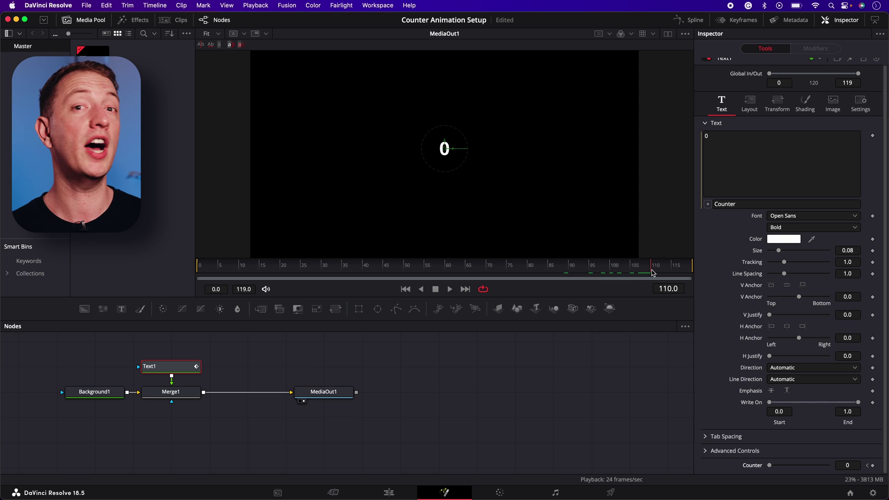
{"action": "left_click", "coordinate": [857, 464]}
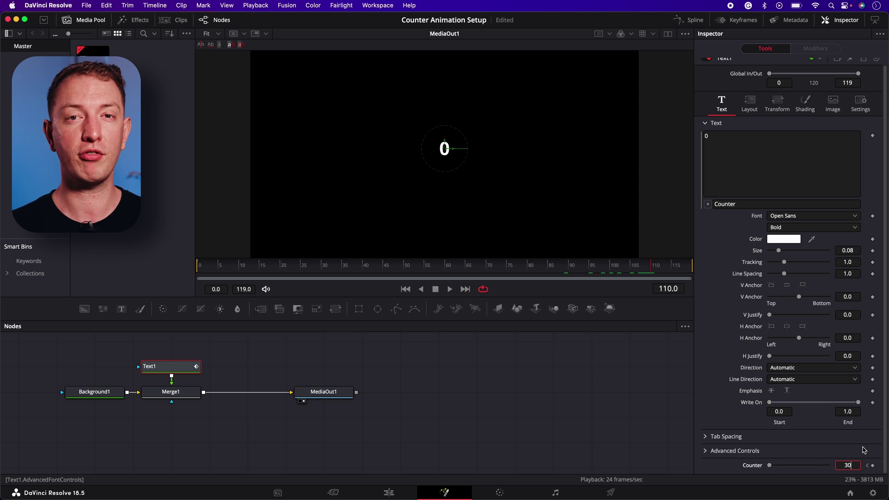
{"action": "type", "text": "3000"}
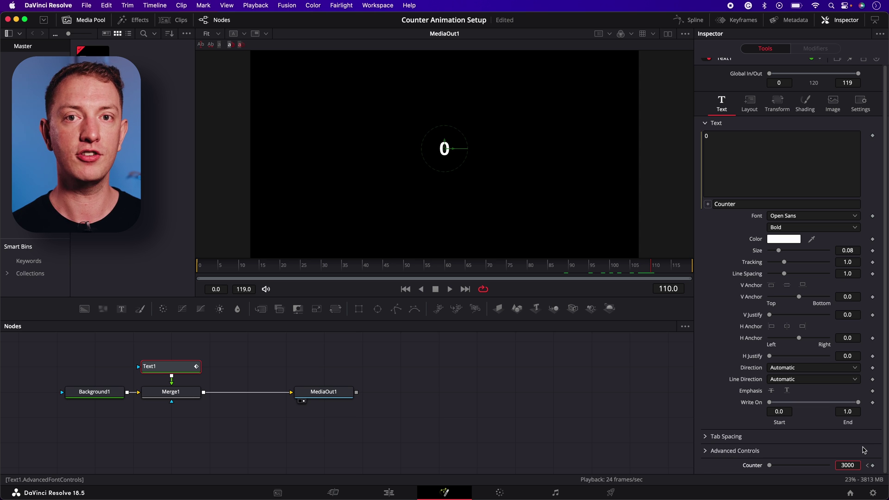
{"action": "key", "text": "Return"}
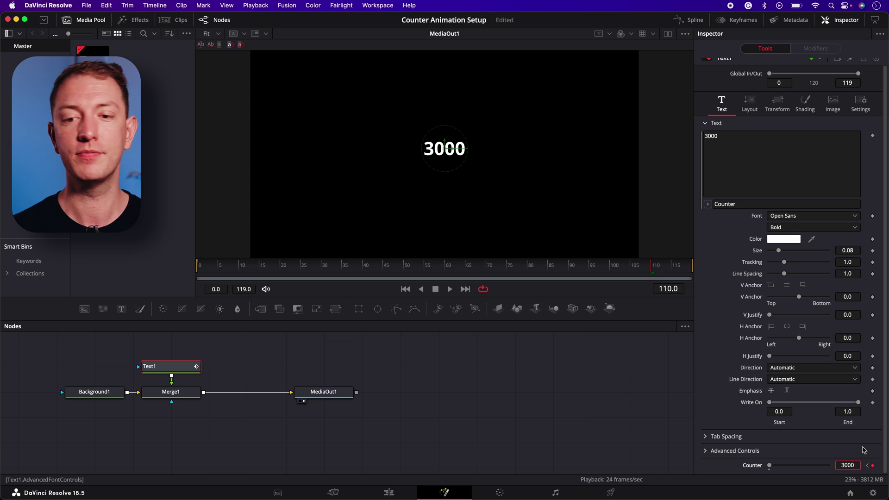
{"action": "key", "text": "Home"}
{"action": "key", "text": "space"}
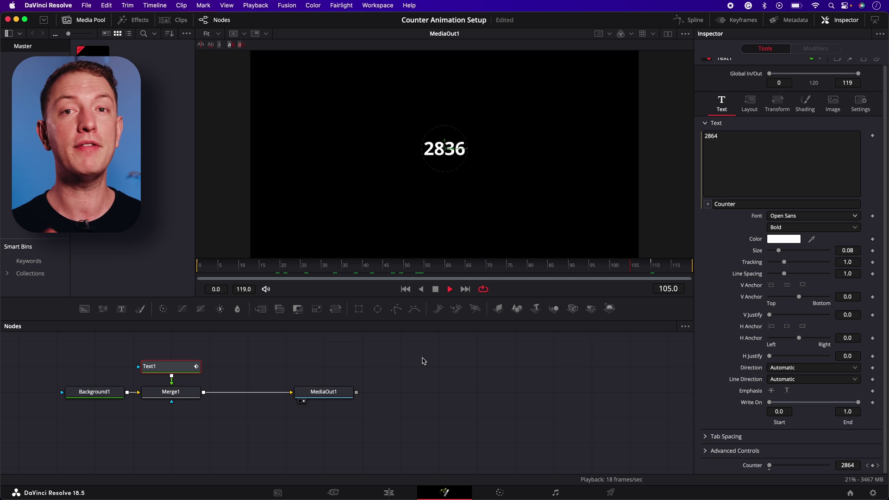
{"action": "key", "text": "space"}
Step: Switch the counter font to Montserrat Bold and enlarge the text to size 0.2283
{"action": "left_click", "coordinate": [836, 216]}
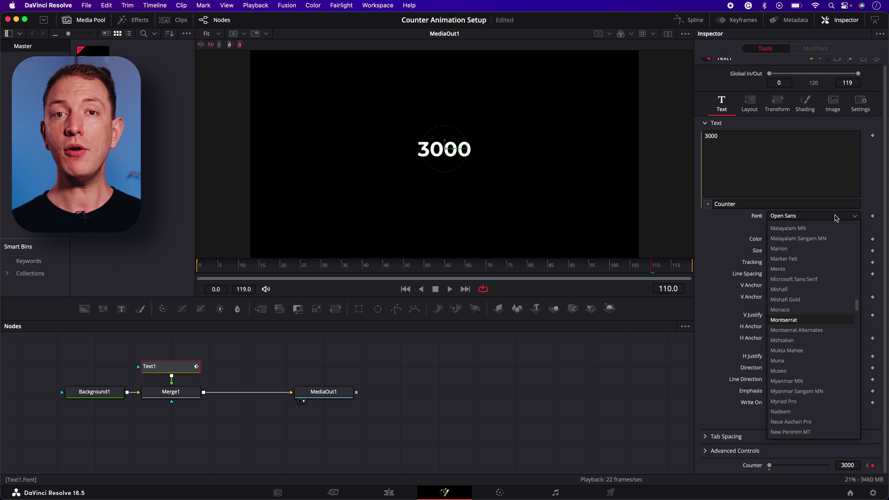
{"action": "left_click", "coordinate": [803, 320]}
{"action": "left_click_drag", "start_coordinate": [780, 252], "coordinate": [796, 254]}
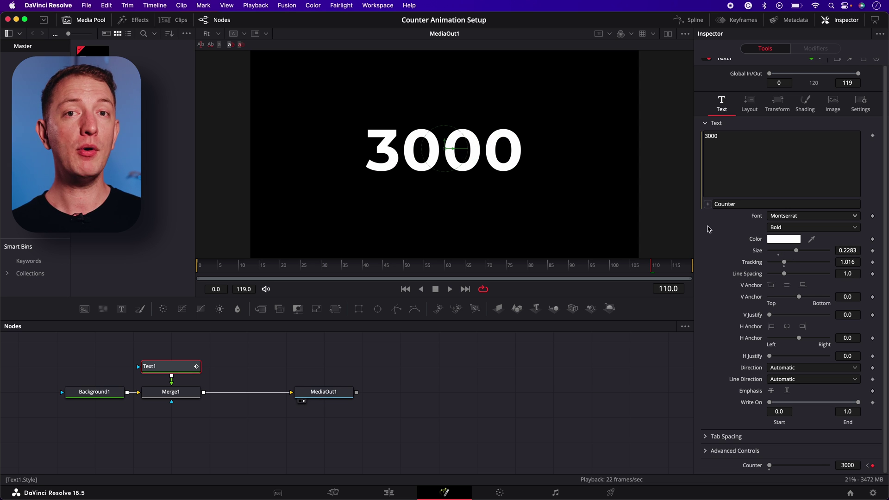
Step: Smooth both Counter keyframes in the Spline editor so the count eases from 0 into 3000
{"action": "left_click", "coordinate": [691, 23]}
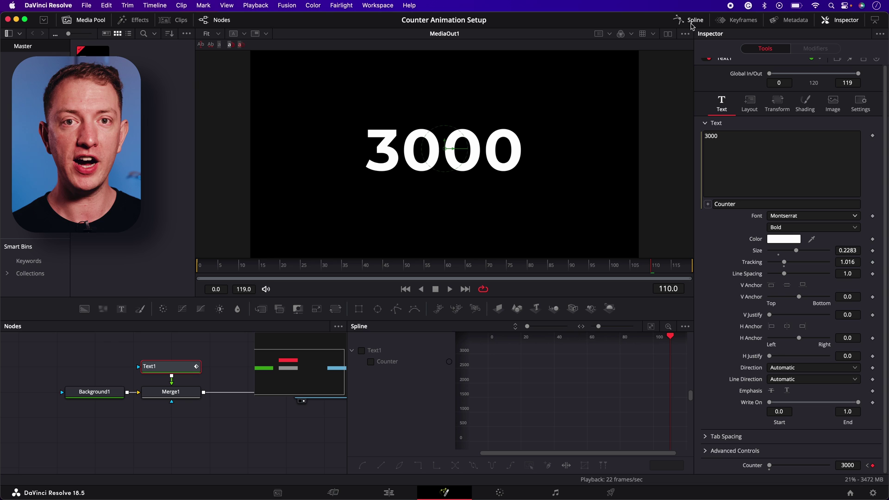
{"action": "left_click", "coordinate": [362, 351]}
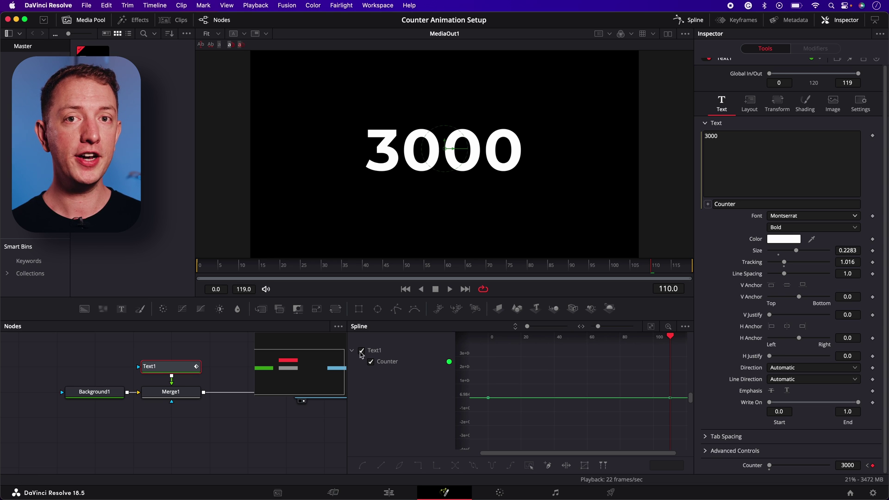
{"action": "left_click", "coordinate": [651, 327]}
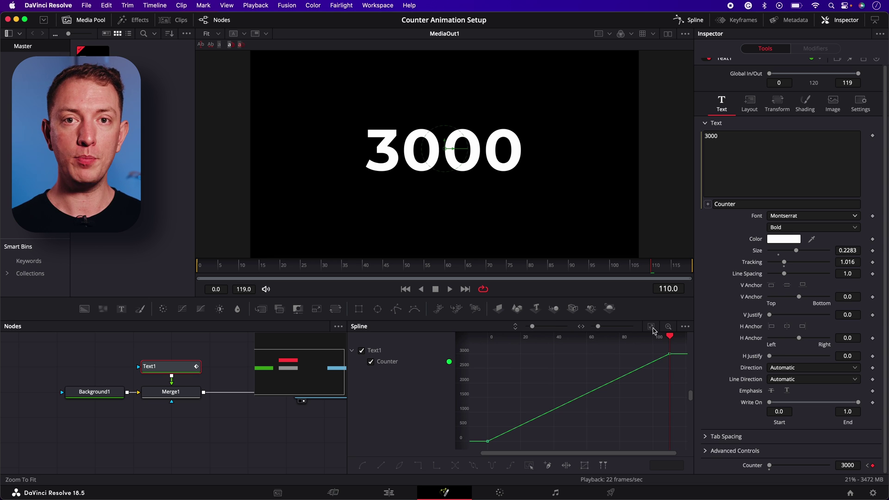
{"action": "left_click_drag", "start_coordinate": [475, 351], "coordinate": [682, 458]}
{"action": "key", "text": "s"}
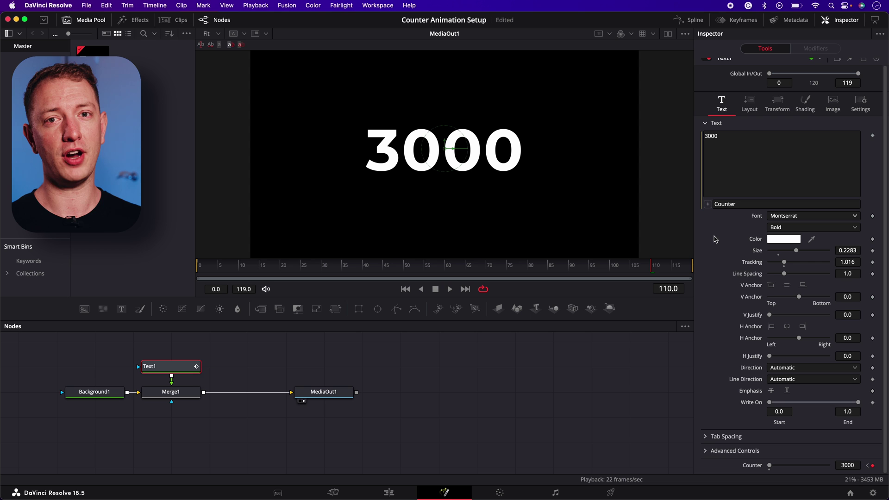
{"action": "left_click", "coordinate": [747, 204]}
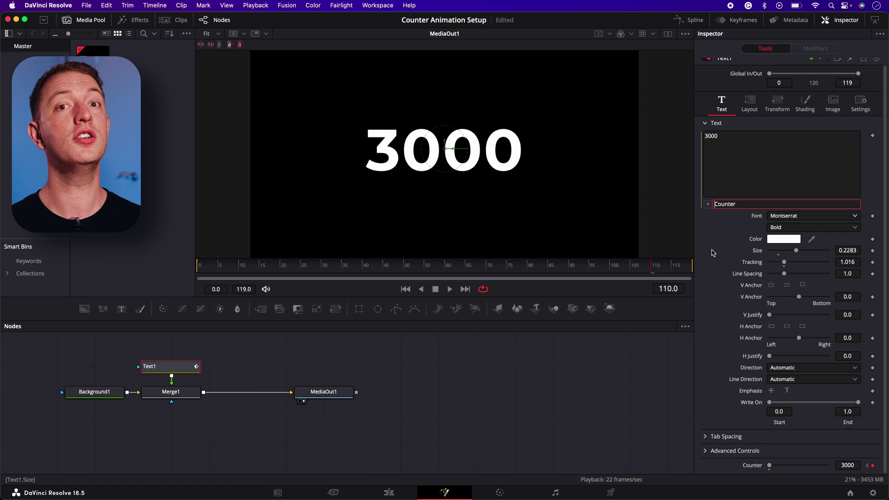
{"action": "type", "text": "\""}
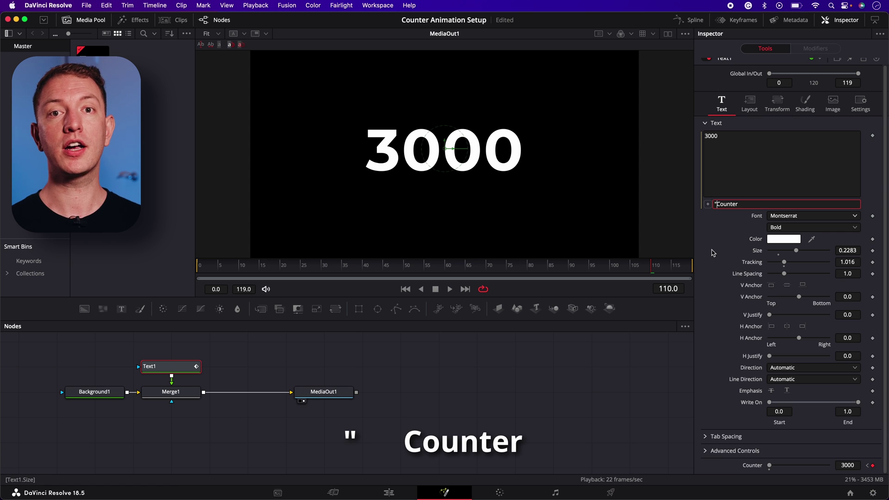
{"action": "type", "text": "$"}
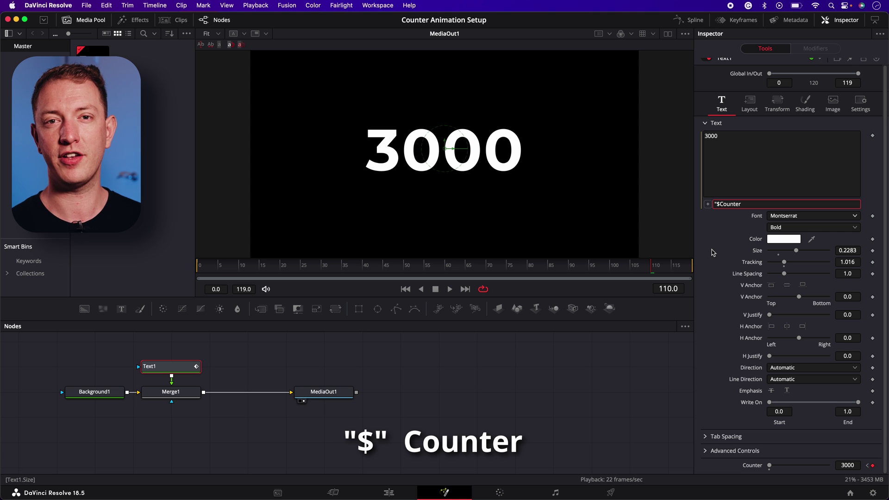
{"action": "type", "text": "\""}
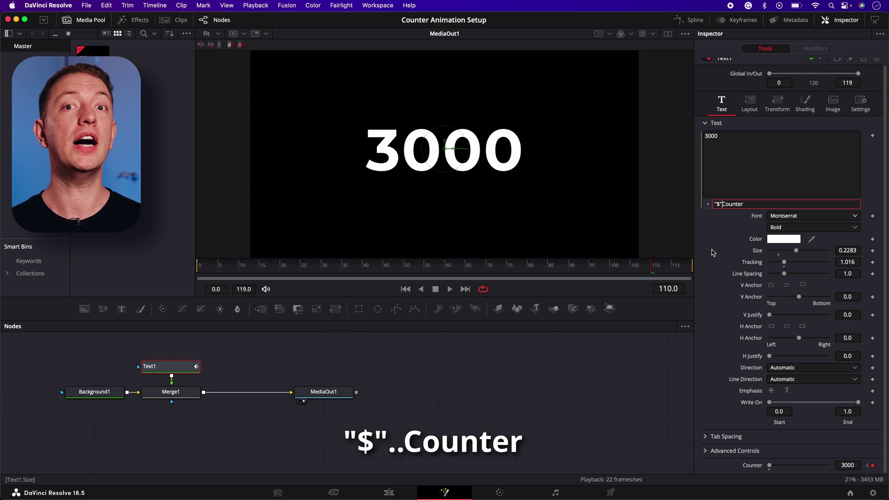
{"action": "type", "text": ".."}
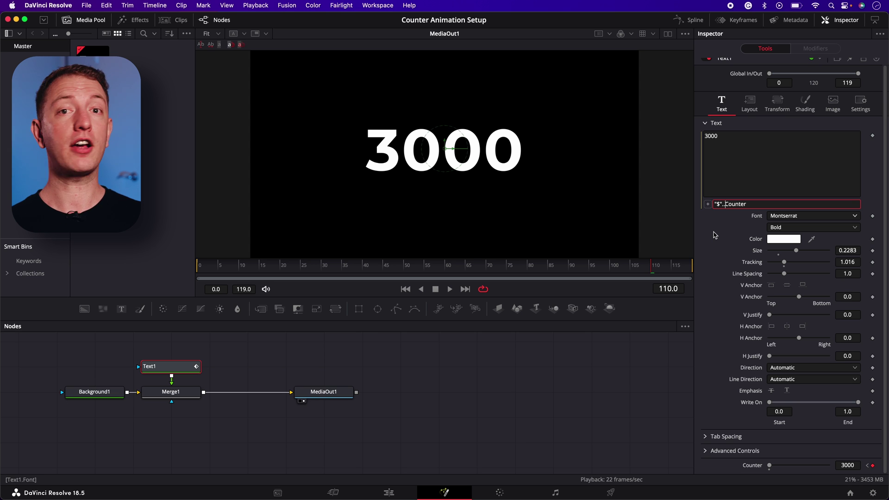
{"action": "key", "text": "Return"}
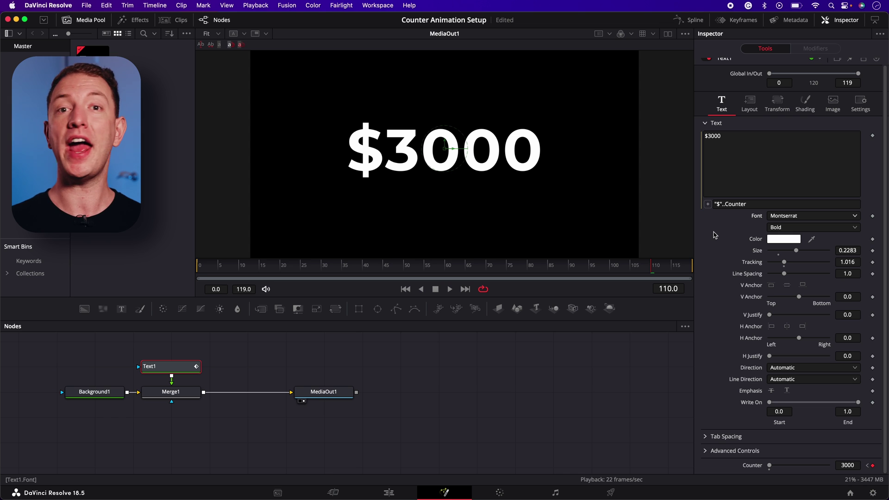
{"action": "left_click", "coordinate": [762, 204]}
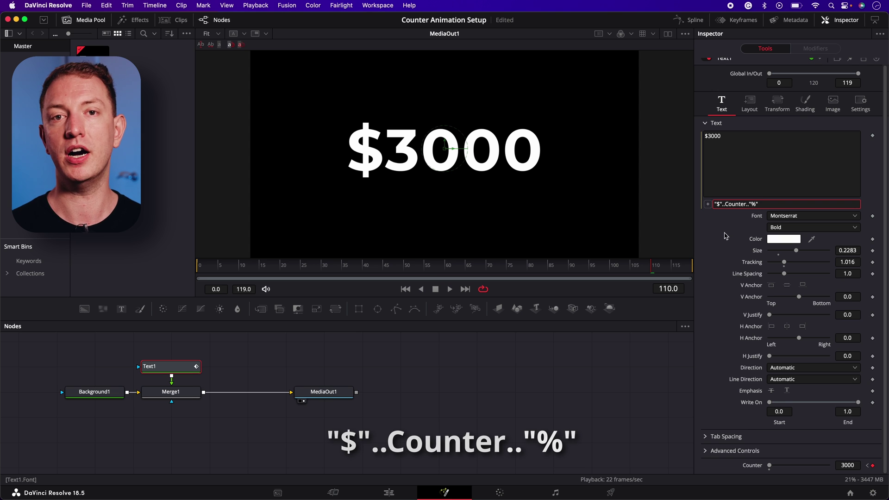
{"action": "key", "text": "Return"}
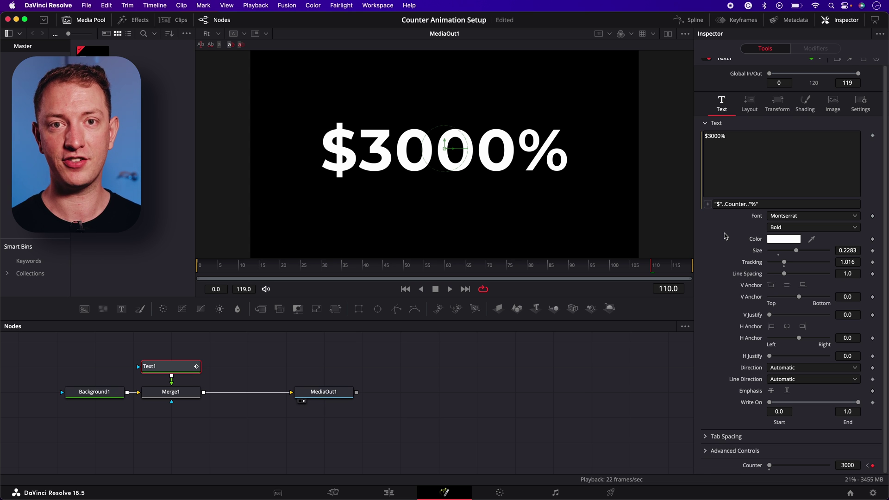
{"action": "left_click", "coordinate": [755, 204]}
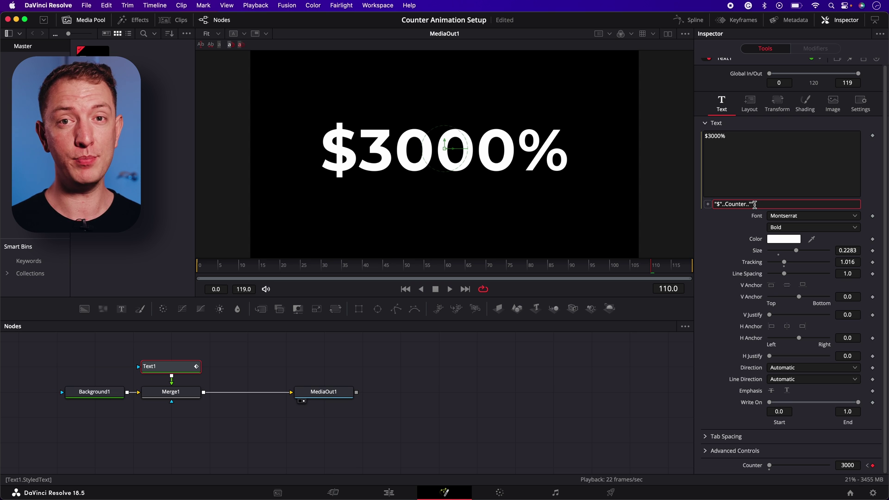
{"action": "type", "text": "PCM"}
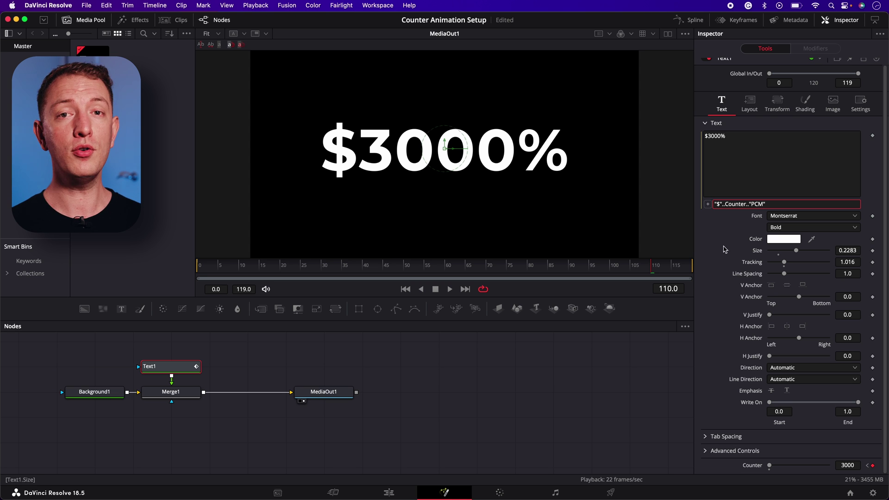
{"action": "key", "text": "Return"}
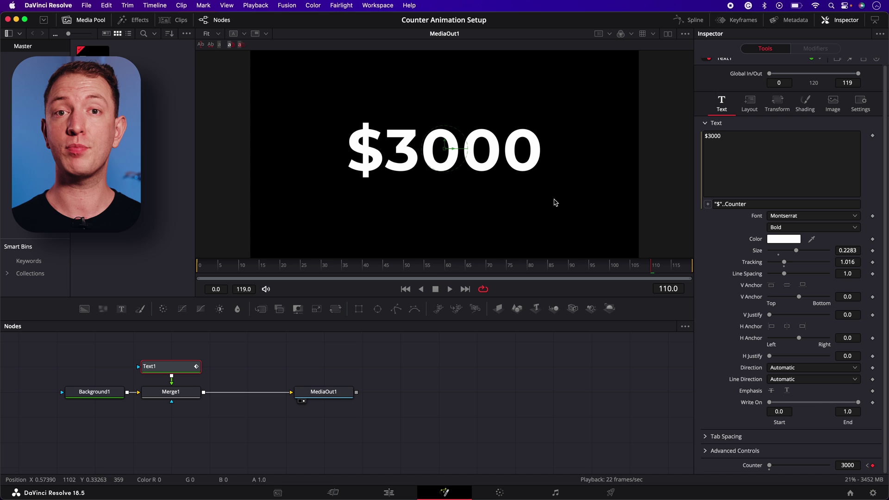
Step: Replace the expression with "$"..string.sub(Counter,-4,-4) so the viewer shows $3
{"action": "left_click_drag", "start_coordinate": [761, 204], "coordinate": [677, 203]}
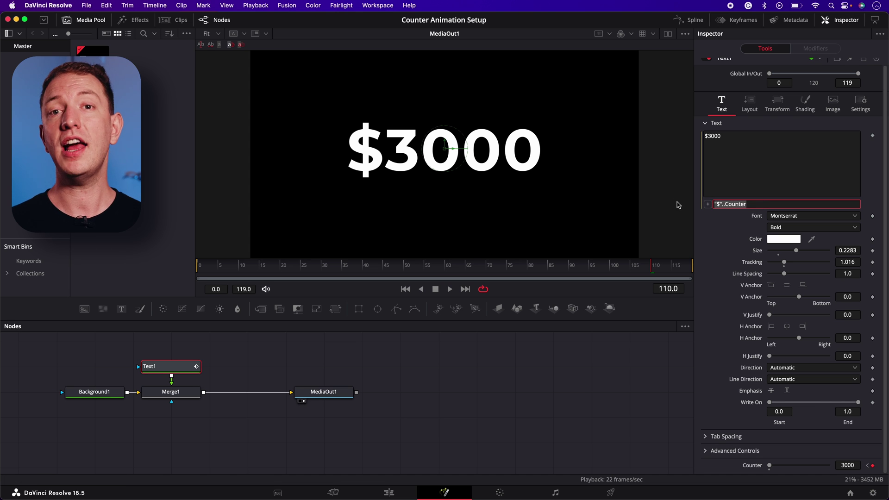
{"action": "key", "text": "BackSpace"}
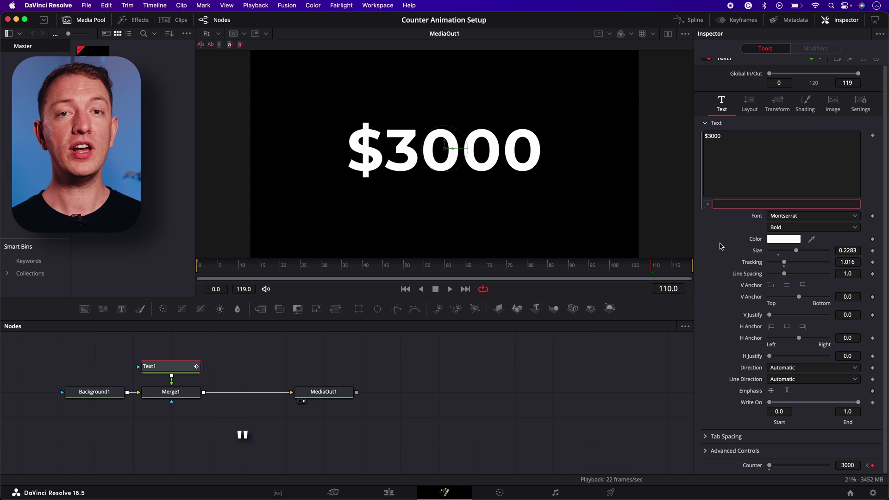
{"action": "type", "text": "\""}
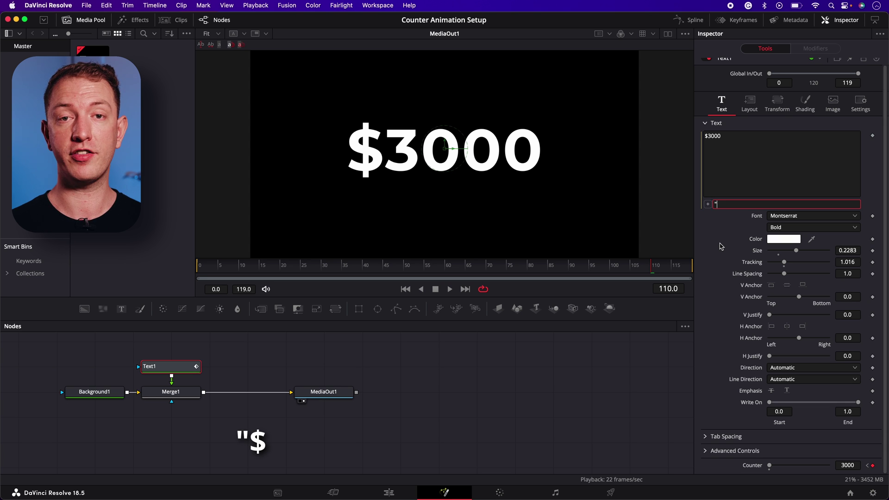
{"action": "type", "text": "$\""}
{"action": "type", "text": "..str"}
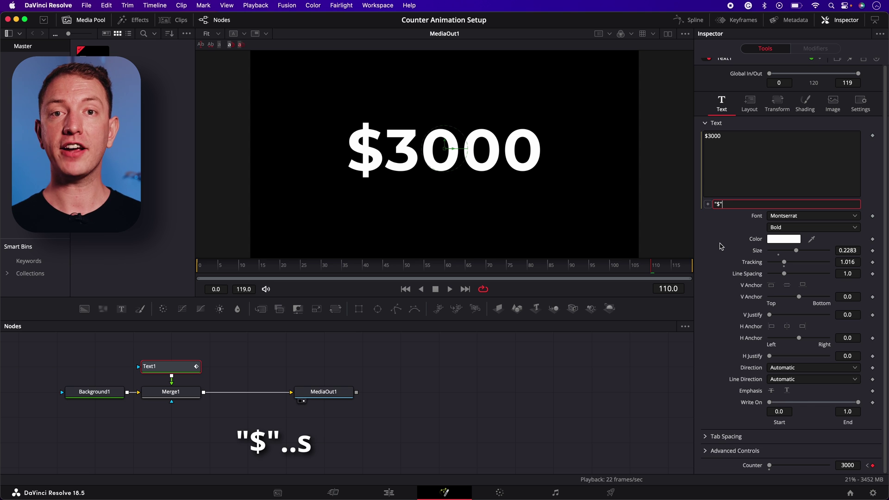
{"action": "type", "text": "ing"}
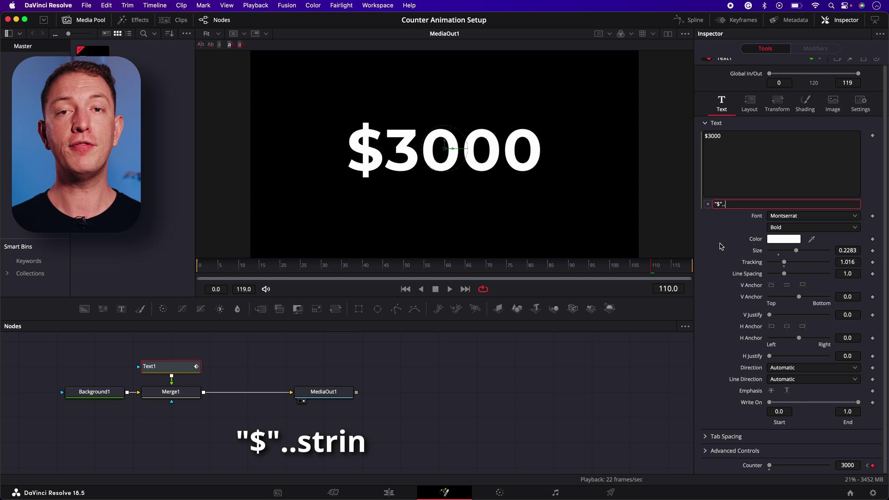
{"action": "type", "text": ".sub("}
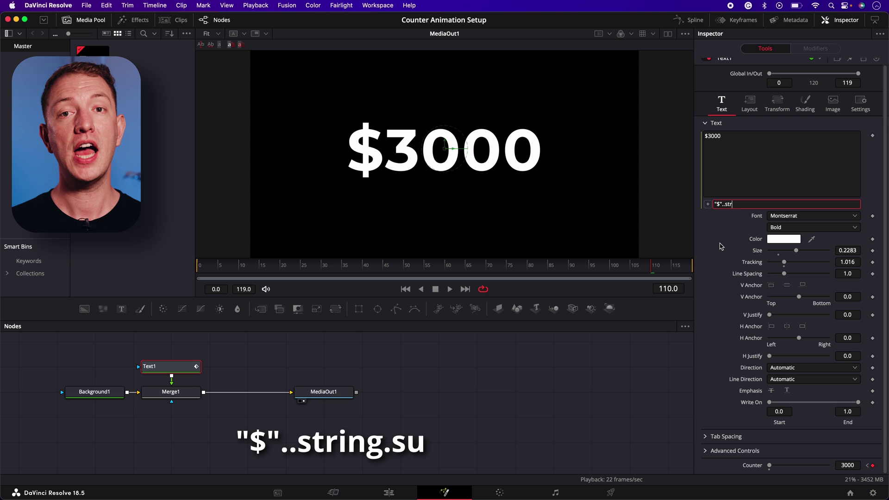
{"action": "type", "text": "Count"}
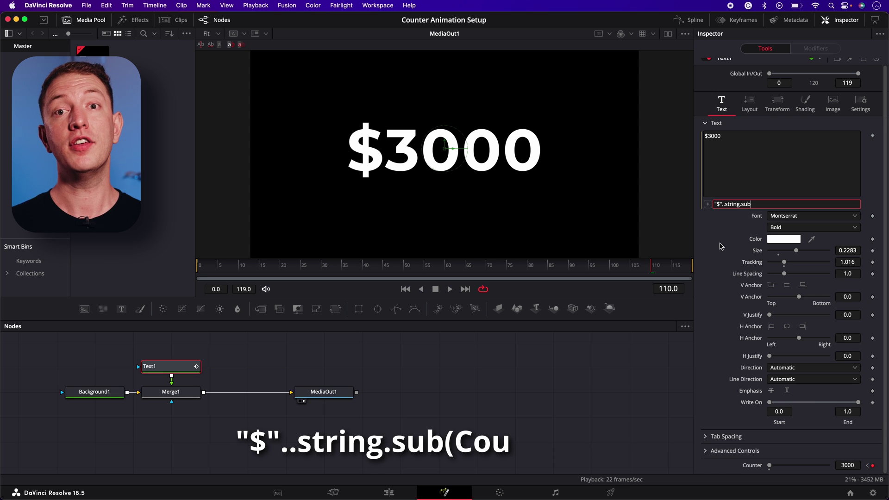
{"action": "type", "text": "er,"}
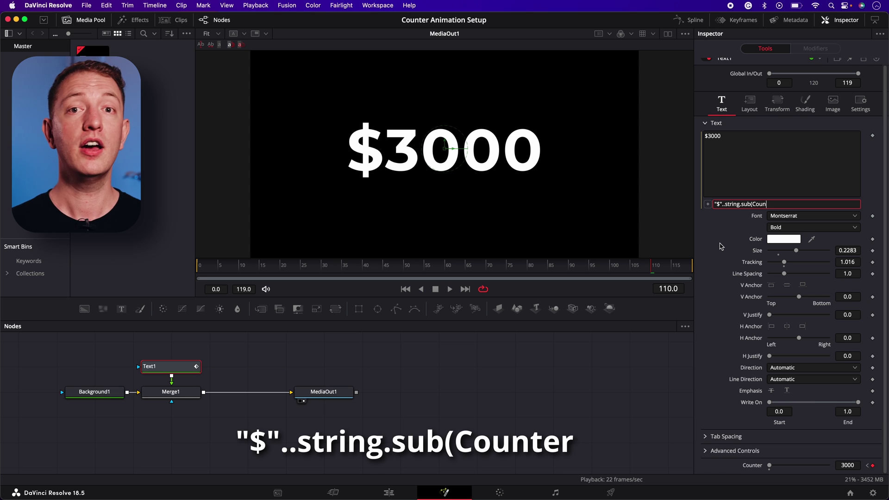
{"action": "type", "text": "-4,"}
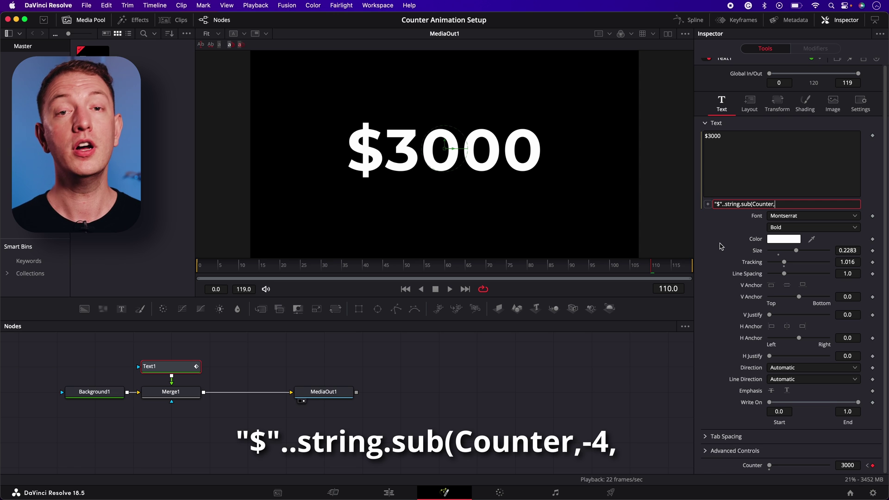
{"action": "type", "text": "-4"}
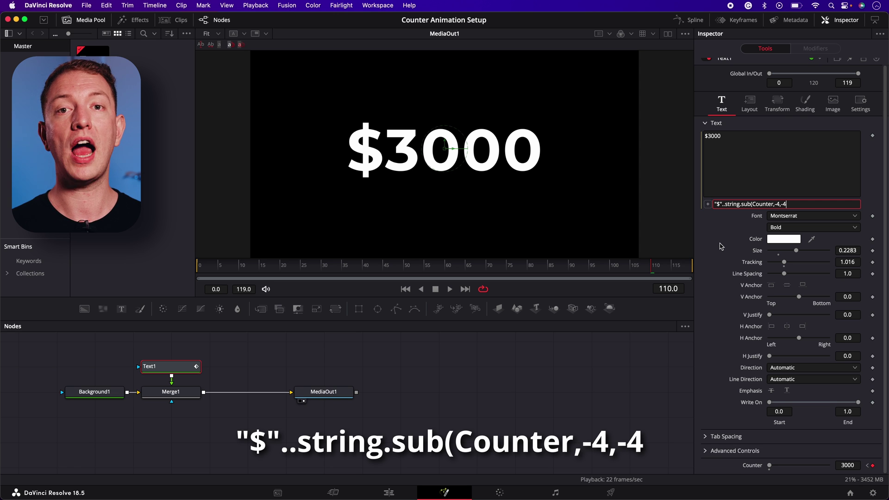
{"action": "type", "text": ")"}
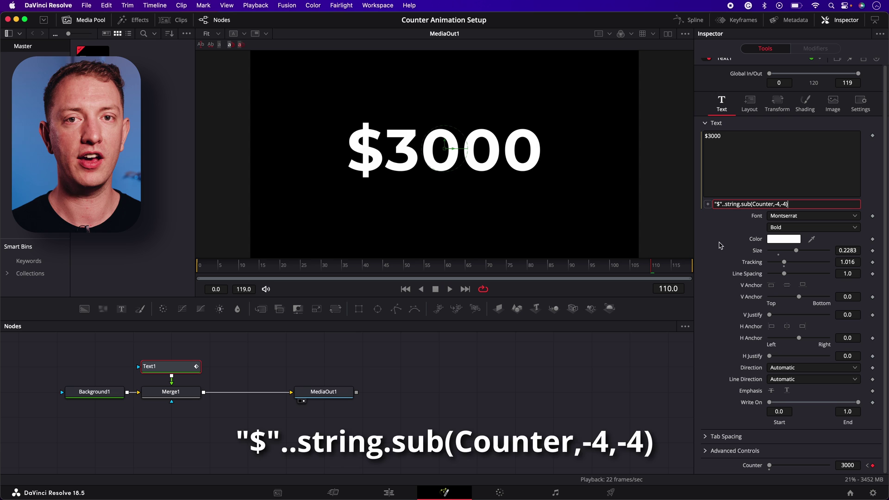
{"action": "key", "text": "Return"}
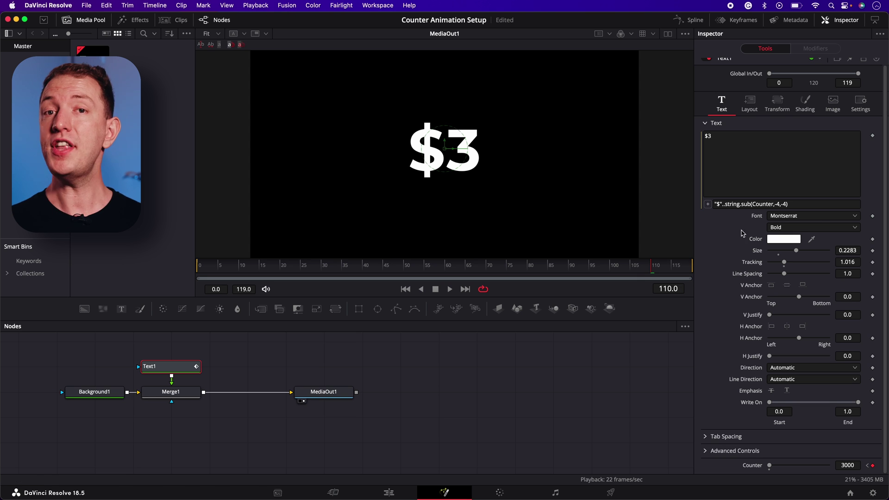
Step: Append a comma and string.sub(Counter,-3,-1) to the Text1 expression to show $3,000
{"action": "left_click", "coordinate": [812, 204]}
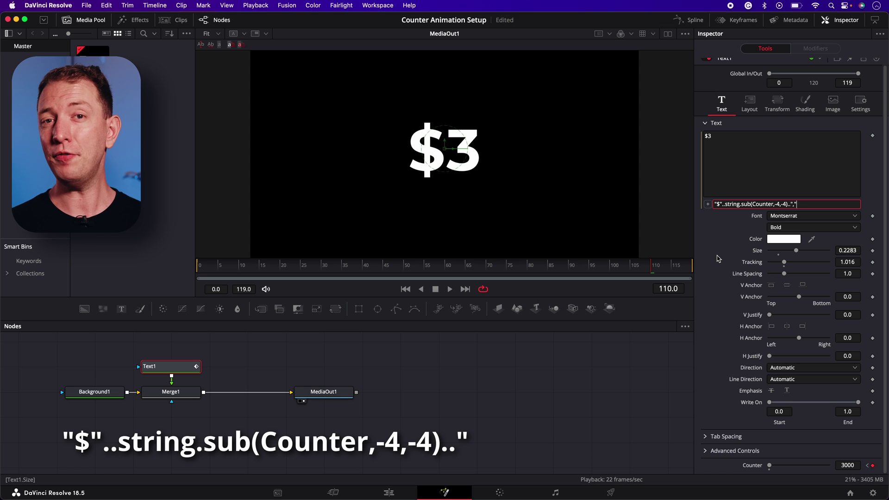
{"action": "key", "text": "Return"}
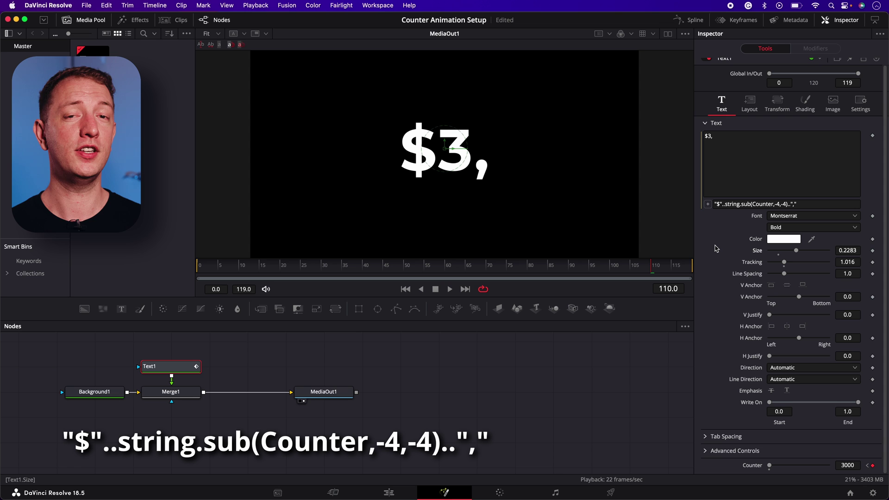
{"action": "left_click", "coordinate": [791, 205]}
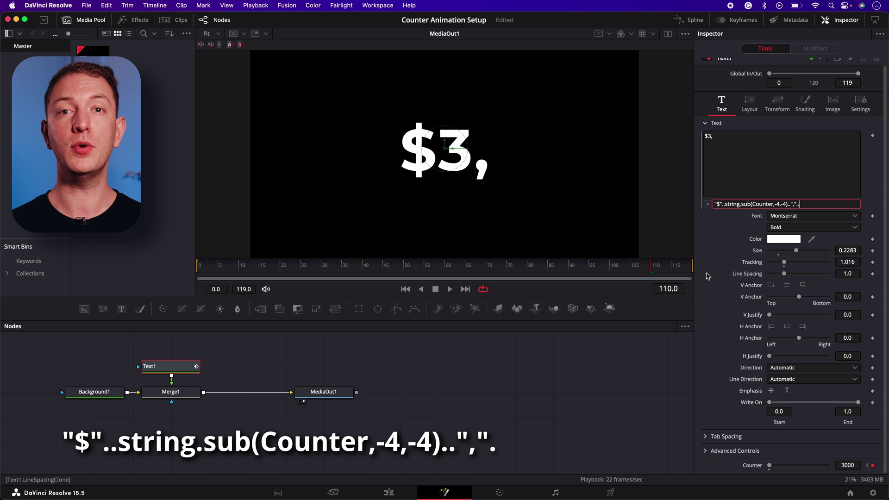
{"action": "type", "text": "ng.sub"}
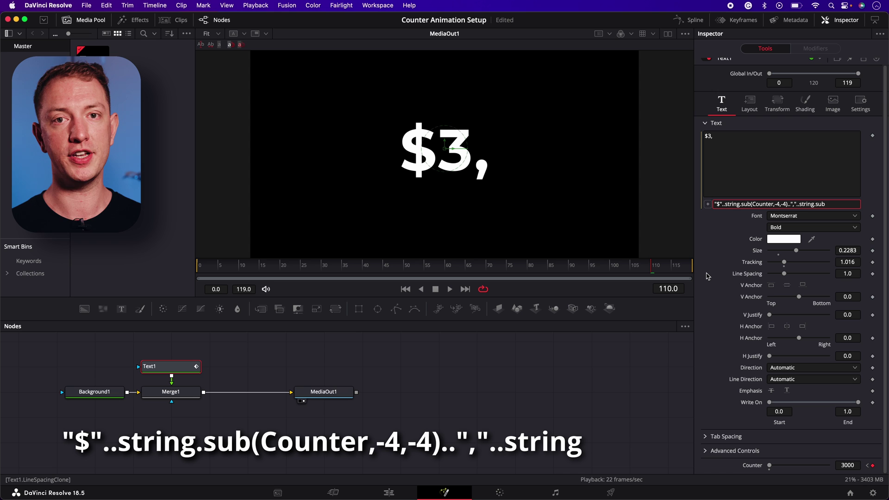
{"action": "type", "text": "(Counter"}
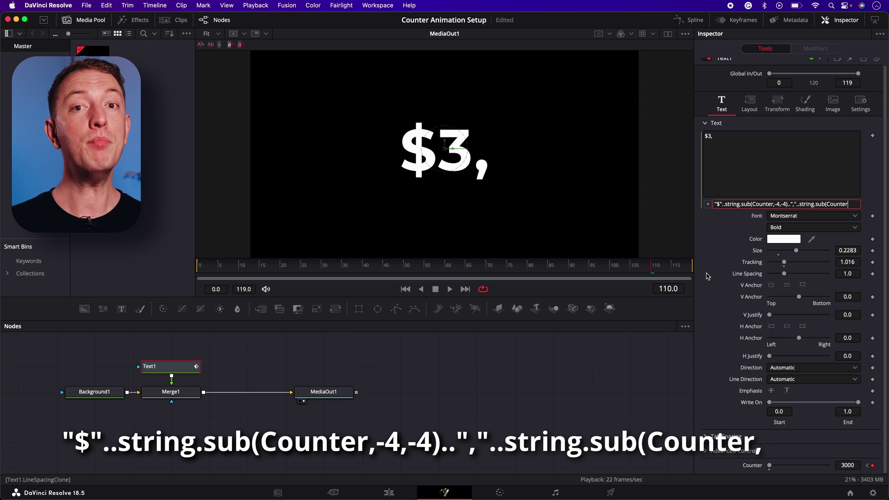
{"action": "type", "text": ",-3,-1)"}
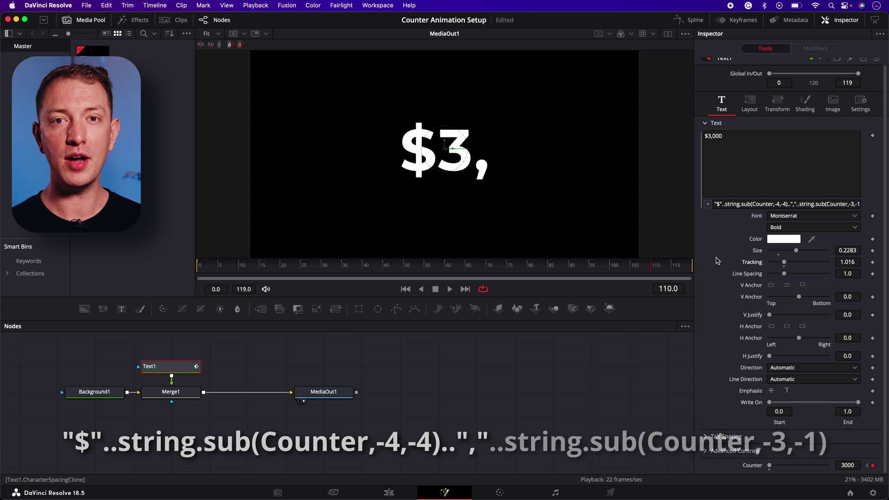
{"action": "key", "text": "Return"}
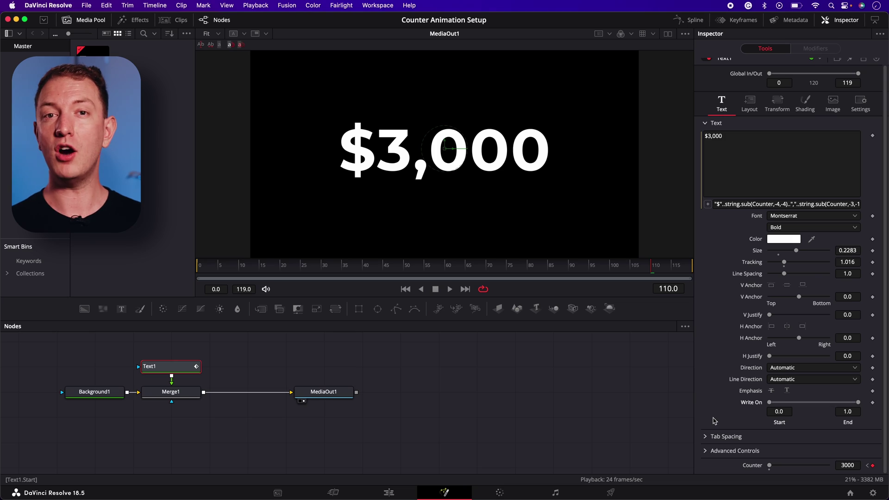
Step: Set Counter's frame-110 value to 300000, so the viewer shows $0,000
{"action": "mouse_move", "coordinate": [655, 268]}
{"action": "left_mouse_down"}
{"action": "mouse_move", "coordinate": [643, 270]}
{"action": "mouse_move", "coordinate": [651, 272]}
{"action": "left_mouse_up"}
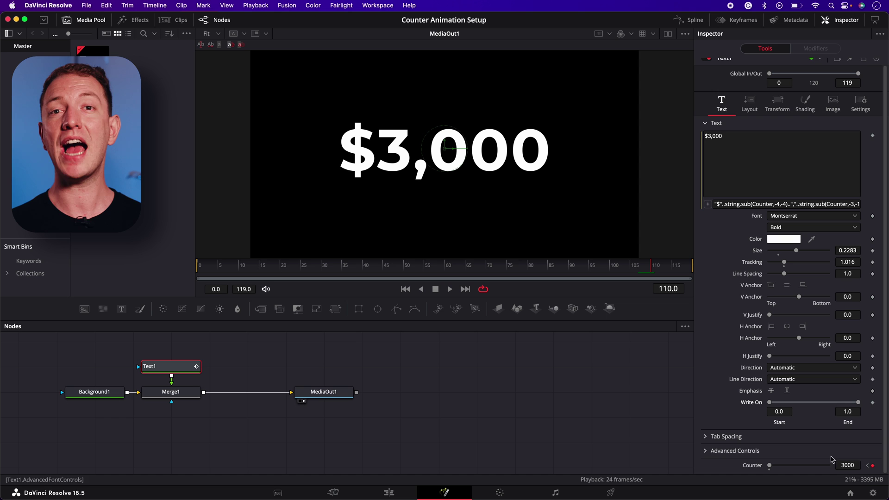
{"action": "left_click", "coordinate": [847, 465]}
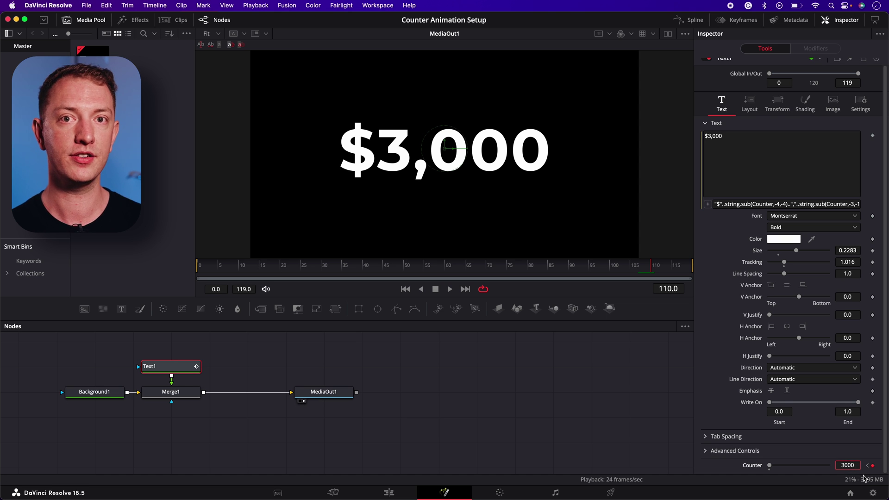
{"action": "type", "text": "00"}
{"action": "key", "text": "Return"}
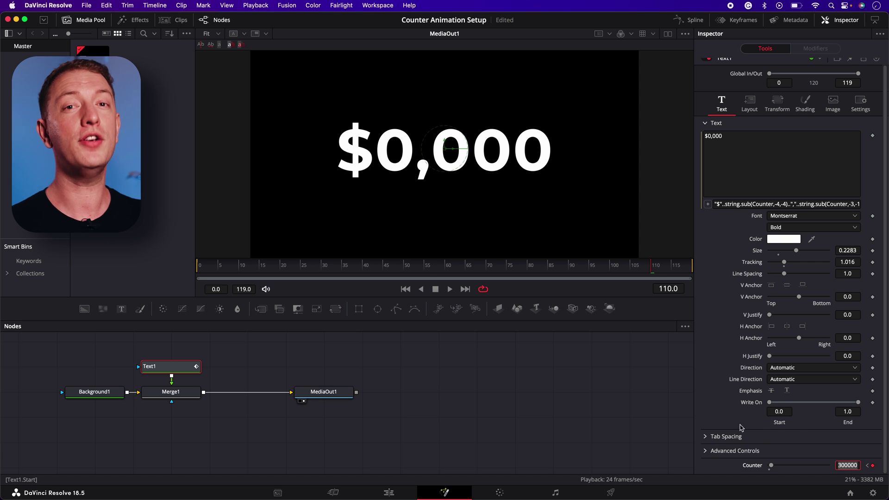
{"action": "left_click", "coordinate": [726, 422]}
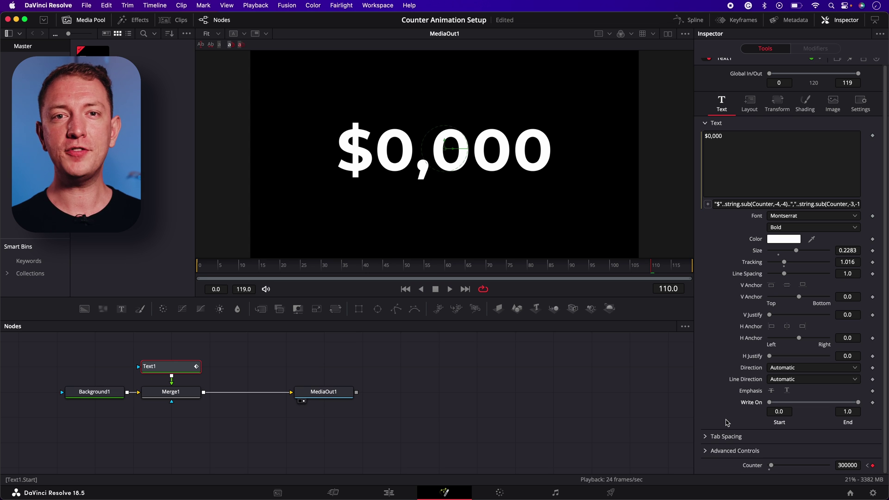
Step: Change the first digit group to string.sub(Counter,-6,-6) and start resetting the second group's start index
{"action": "left_click", "coordinate": [779, 205]}
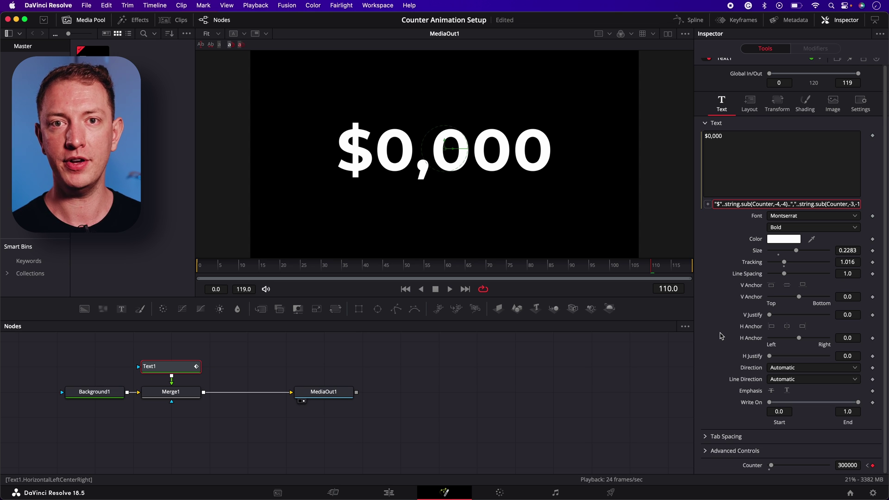
{"action": "key", "text": "BackSpace"}
{"action": "type", "text": "6"}
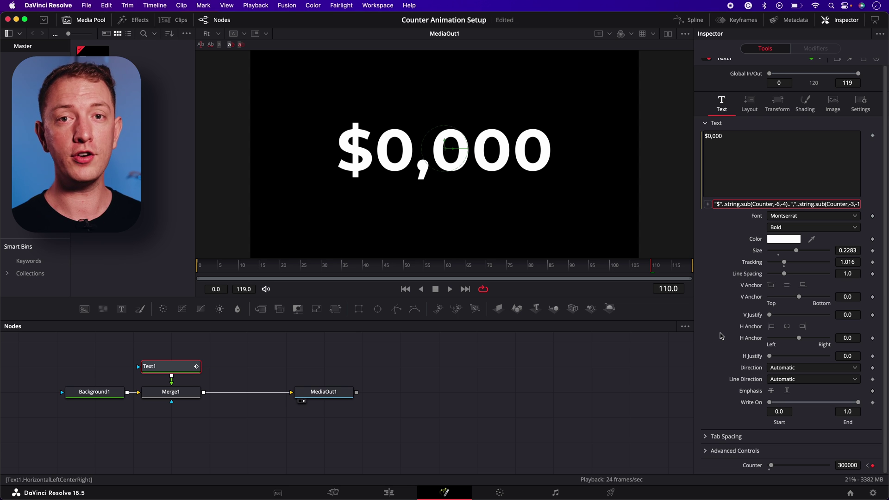
{"action": "key", "text": "BackSpace"}
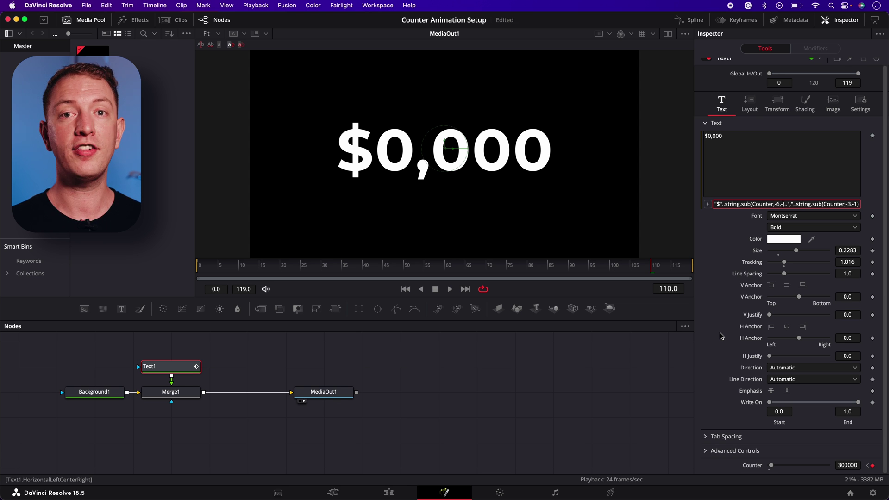
{"action": "type", "text": "6"}
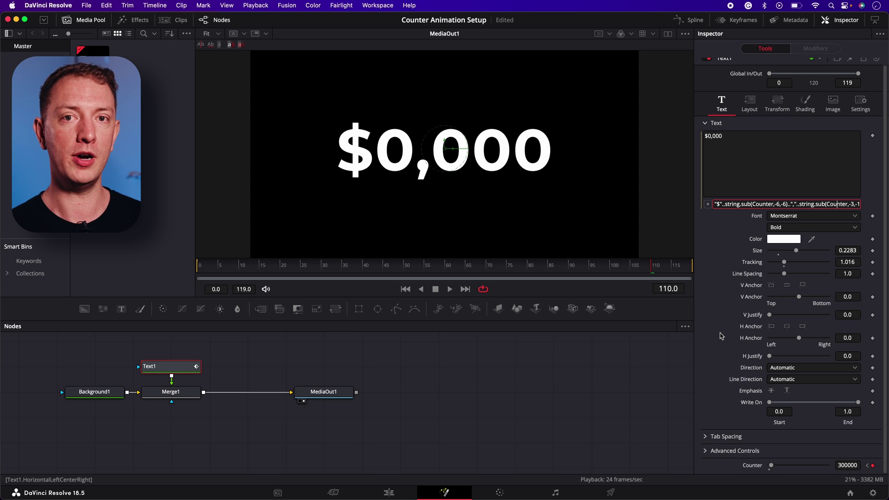
{"action": "key", "text": "End"}
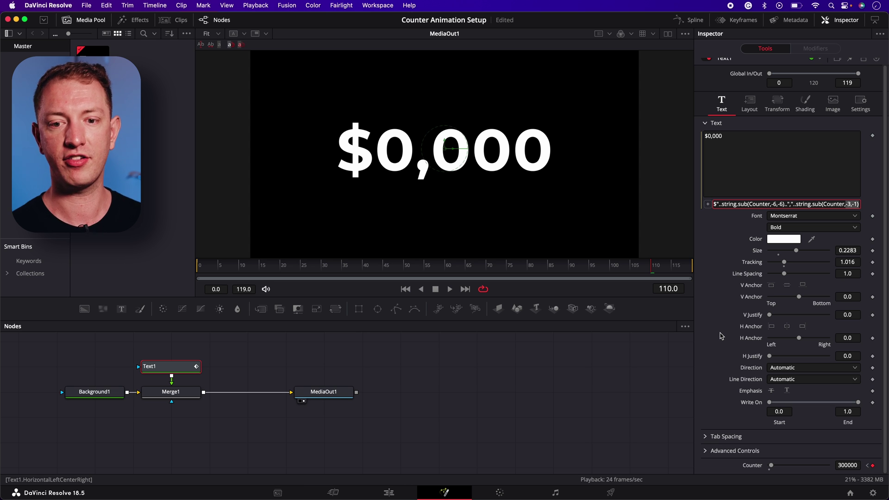
{"action": "key", "text": "Left"}
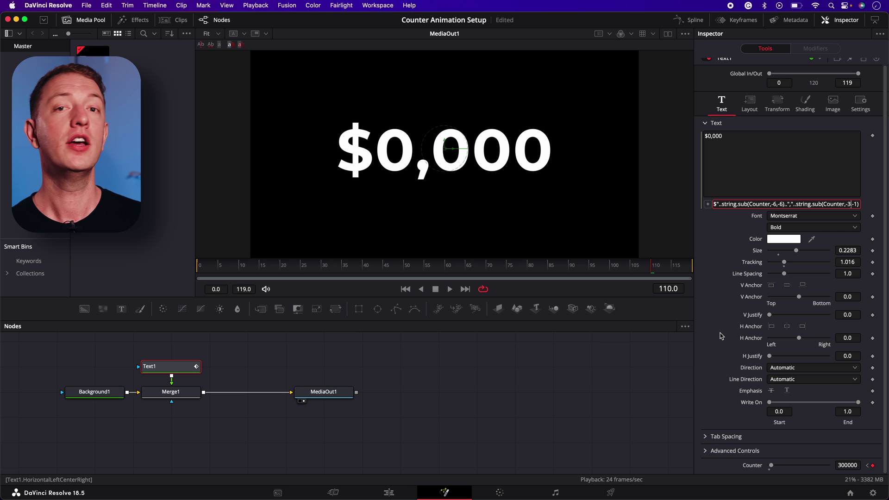
{"action": "key", "text": "BackSpace"}
{"action": "key", "text": "BackSpace"}
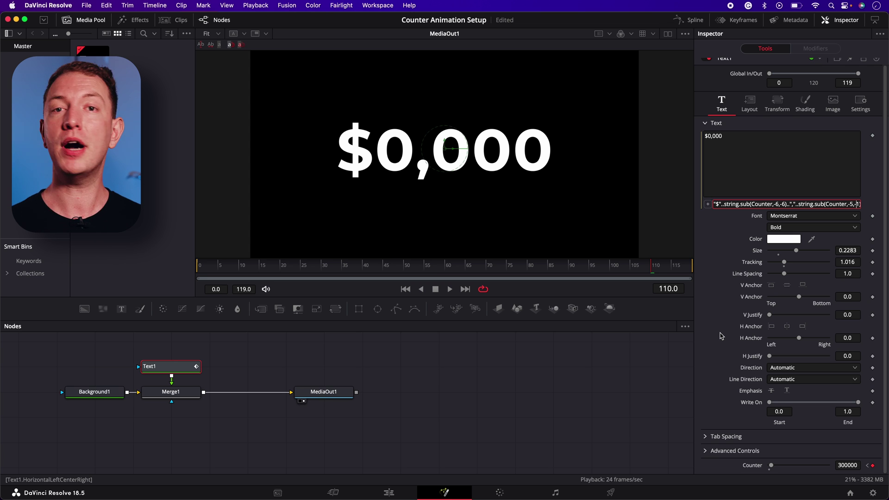
Step: Finish string.sub(Counter,-5,-3) and append a decimal-point separator to the expression
{"action": "type", "text": "3"}
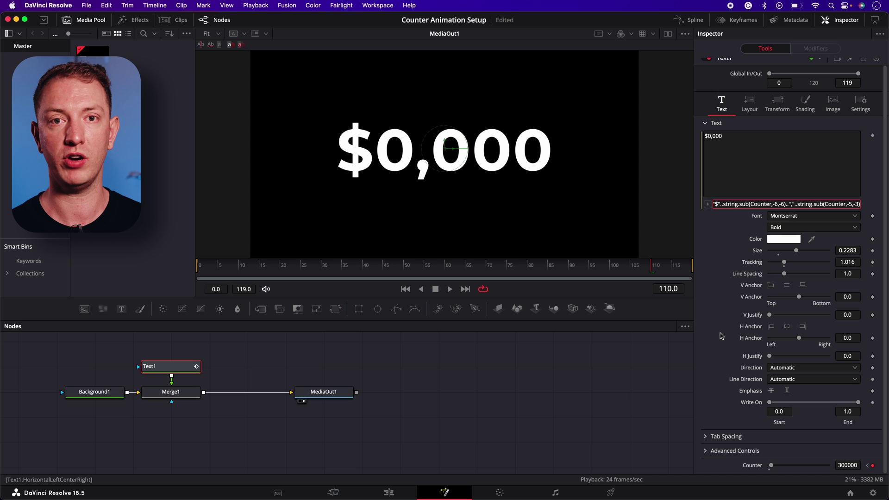
{"action": "key", "text": "Right"}
{"action": "key", "text": "Return"}
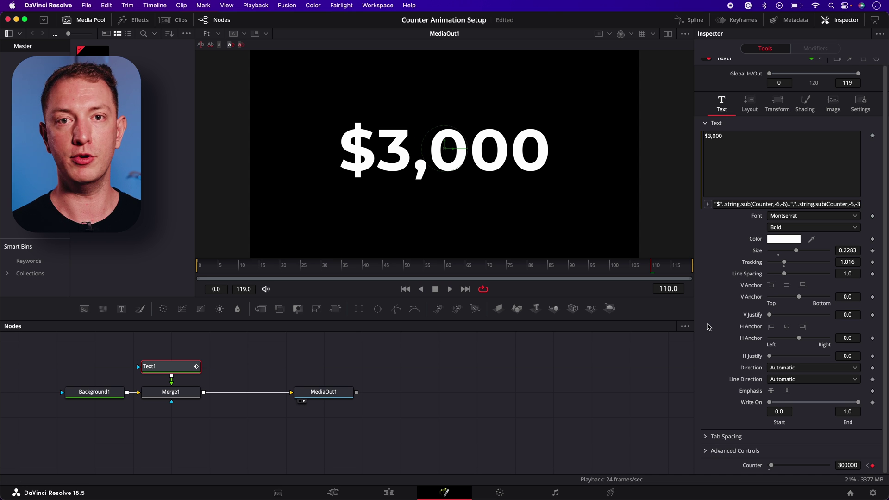
{"action": "left_click", "coordinate": [847, 203]}
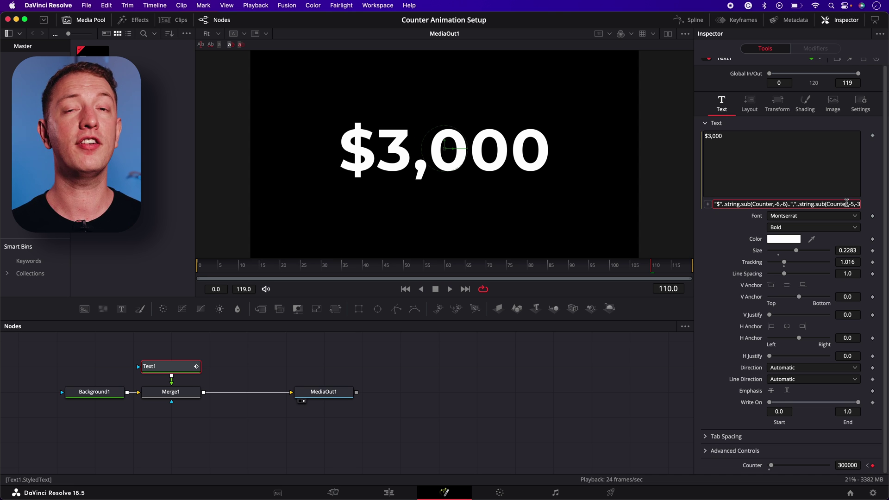
{"action": "key", "text": "End"}
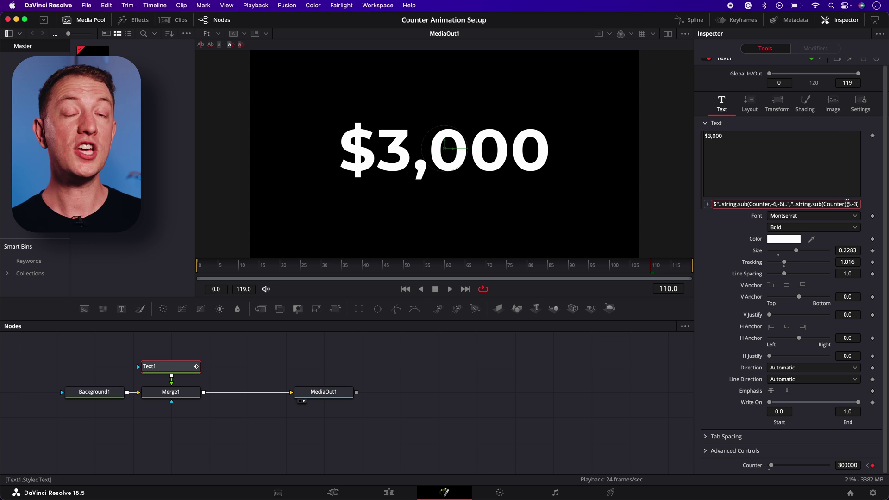
{"action": "type", "text": "..\""}
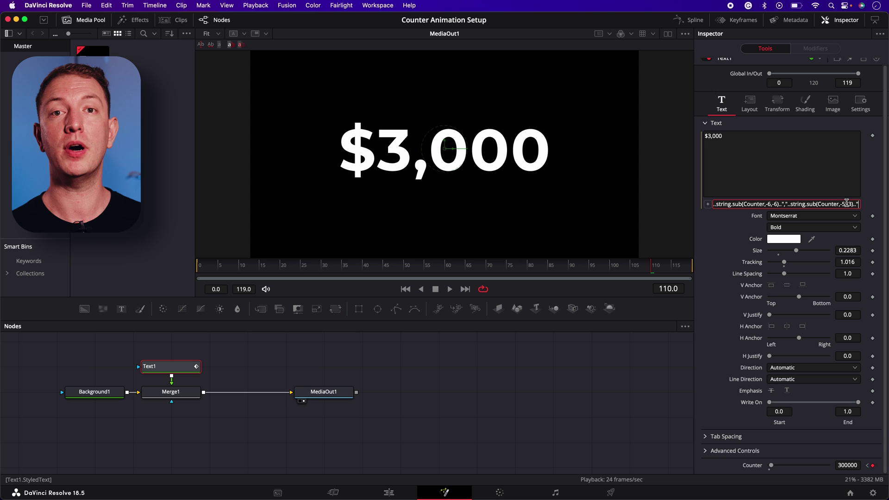
{"action": "type", "text": ","}
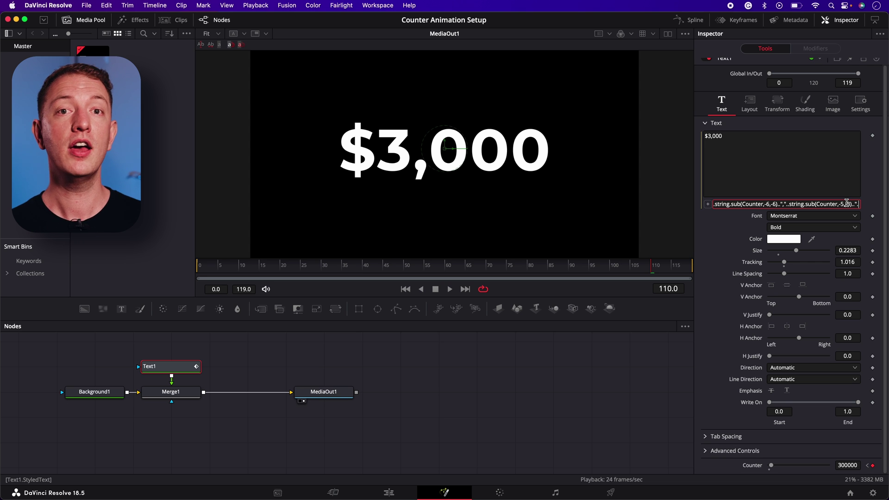
{"action": "type", "text": "\""}
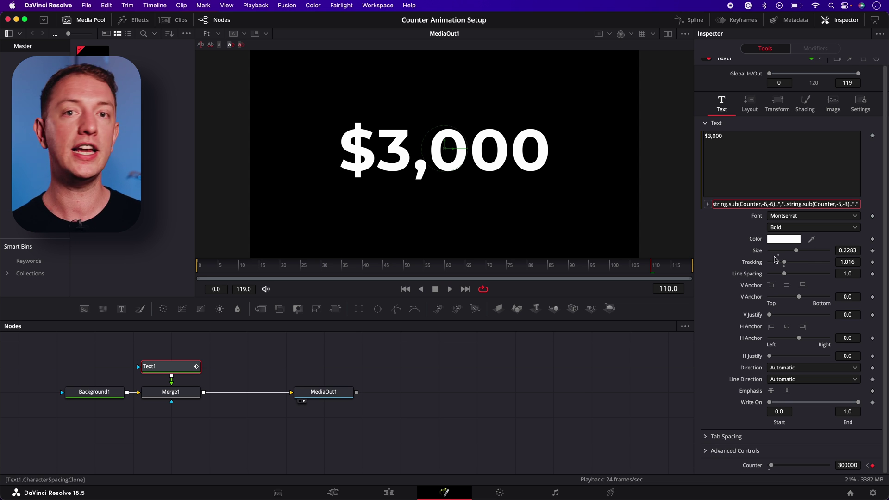
{"action": "left_click", "coordinate": [722, 258]}
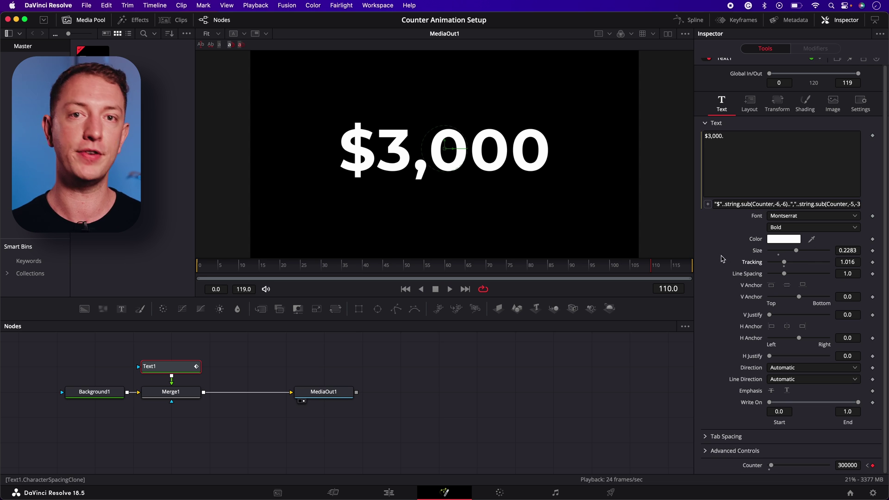
Step: Append string.sub(Counter,-2,-1) as cents so the counter reads $3,000.00
{"action": "left_click", "coordinate": [837, 203]}
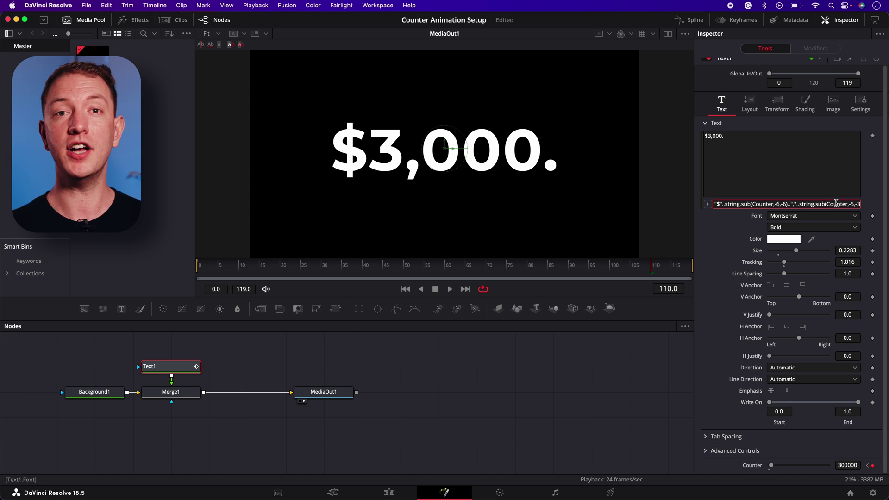
{"action": "key", "text": "Right"}
{"action": "key", "text": "Right"}
{"action": "key", "text": "Right"}
{"action": "key", "text": "Right"}
{"action": "key", "text": "Right"}
{"action": "key", "text": "Right"}
{"action": "key", "text": "Right"}
{"action": "key", "text": "Right"}
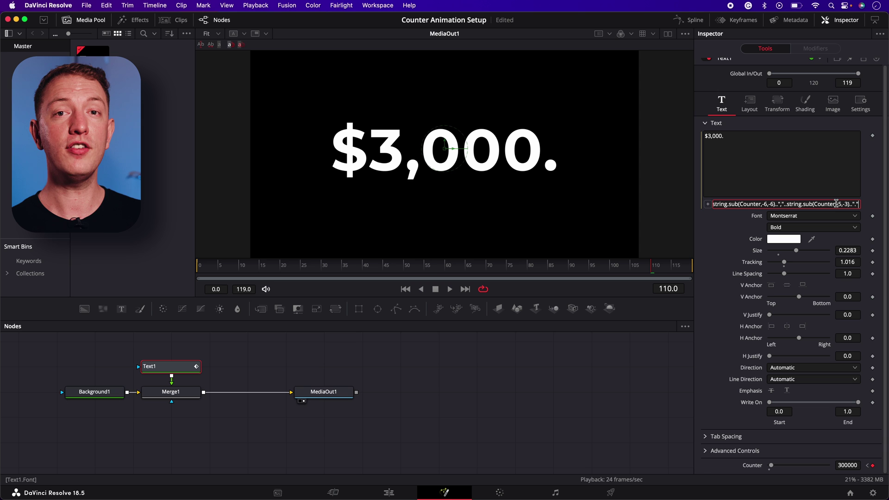
{"action": "type", "text": "..string.sub(Counter,-2,-1)"}
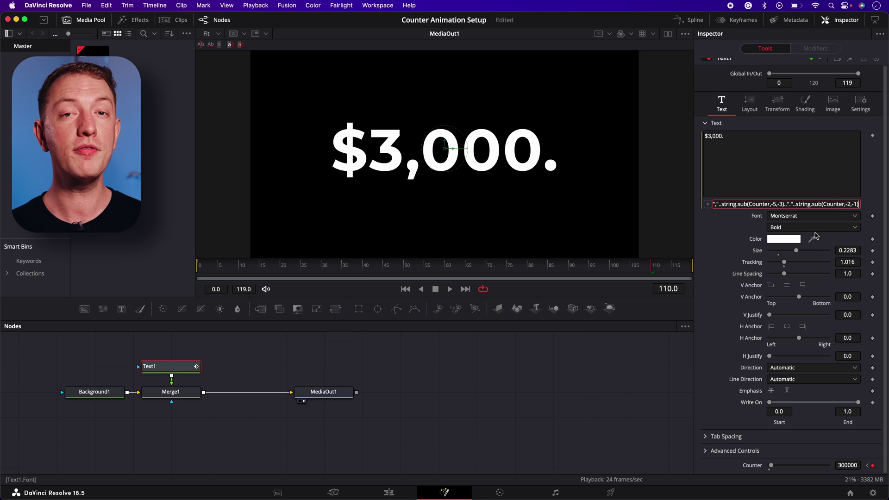
{"action": "key", "text": "Return"}
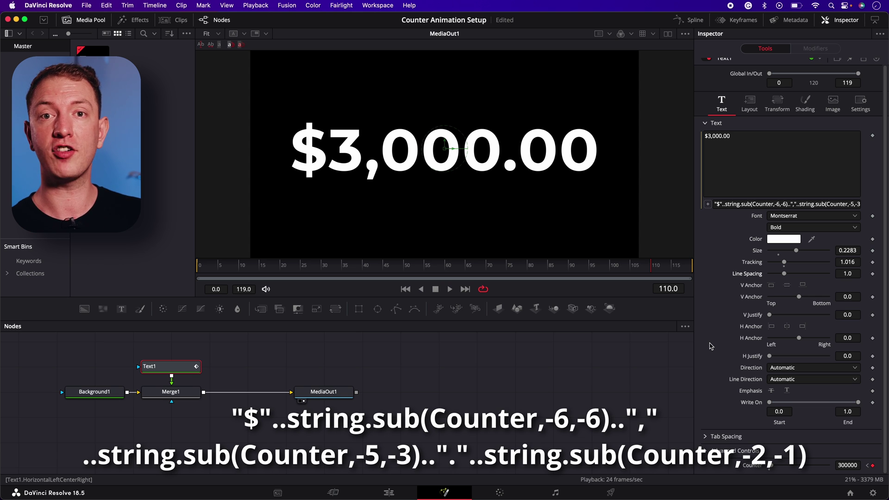
Step: Keyframe Text1's Write On Start at several frames to hide unused leading characters, ending near 0.061
{"action": "key", "text": "space"}
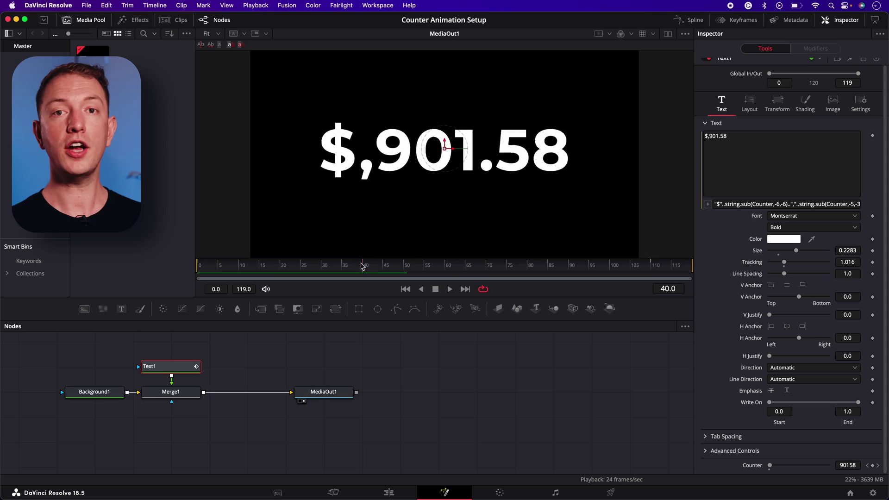
{"action": "left_click_drag", "start_coordinate": [333, 268], "coordinate": [189, 274]}
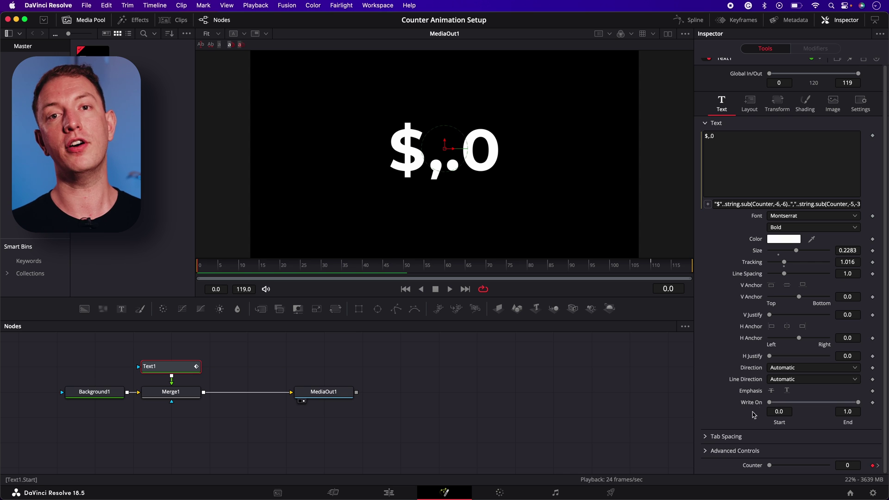
{"action": "left_click_drag", "start_coordinate": [769, 402], "coordinate": [823, 408]}
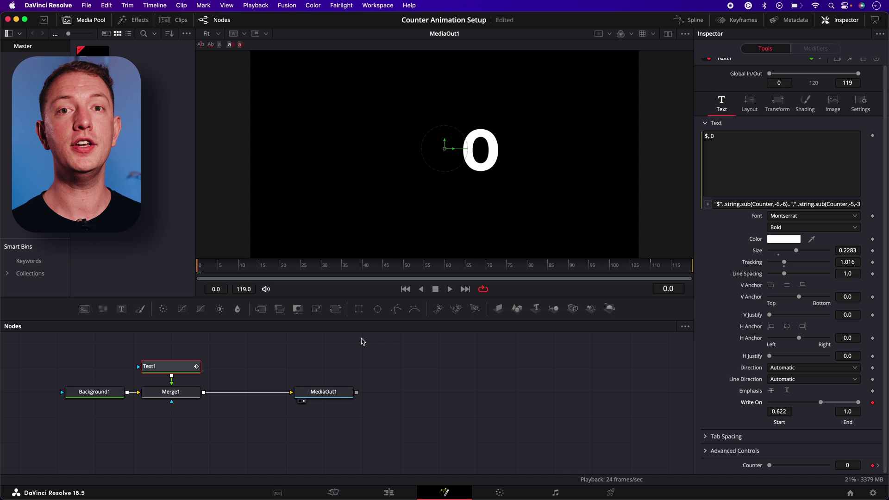
{"action": "key", "text": "Right"}
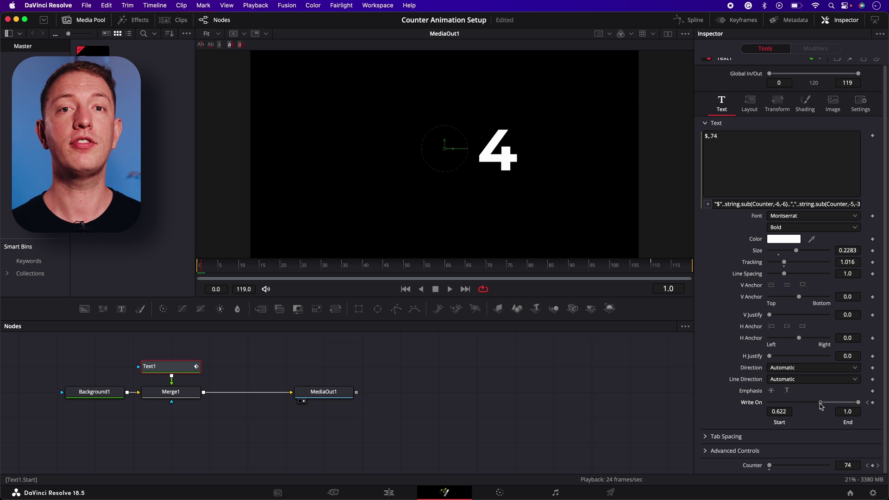
{"action": "left_click_drag", "start_coordinate": [821, 406], "coordinate": [819, 405]}
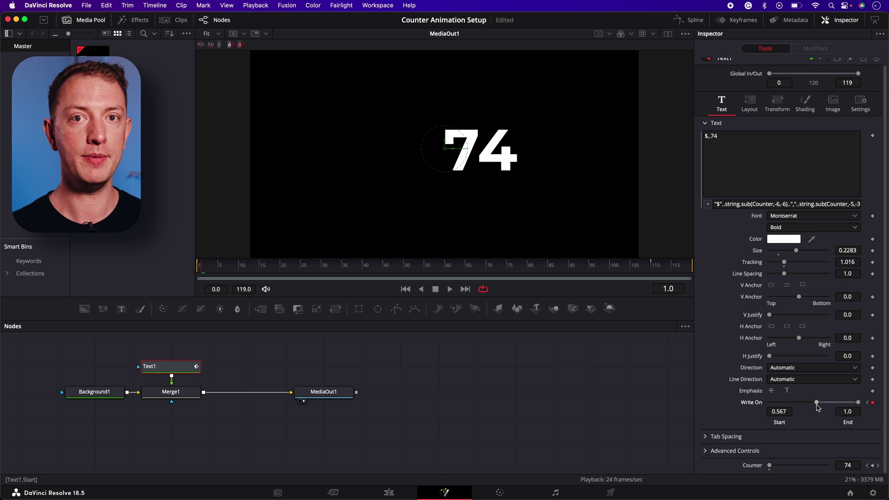
{"action": "left_click_drag", "start_coordinate": [818, 407], "coordinate": [791, 407]}
{"action": "key", "text": "space"}
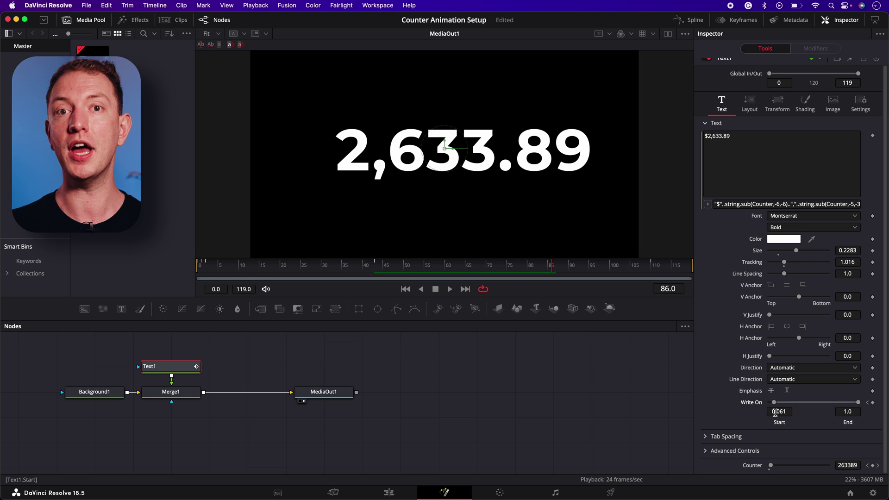
{"action": "left_click_drag", "start_coordinate": [774, 402], "coordinate": [783, 405]}
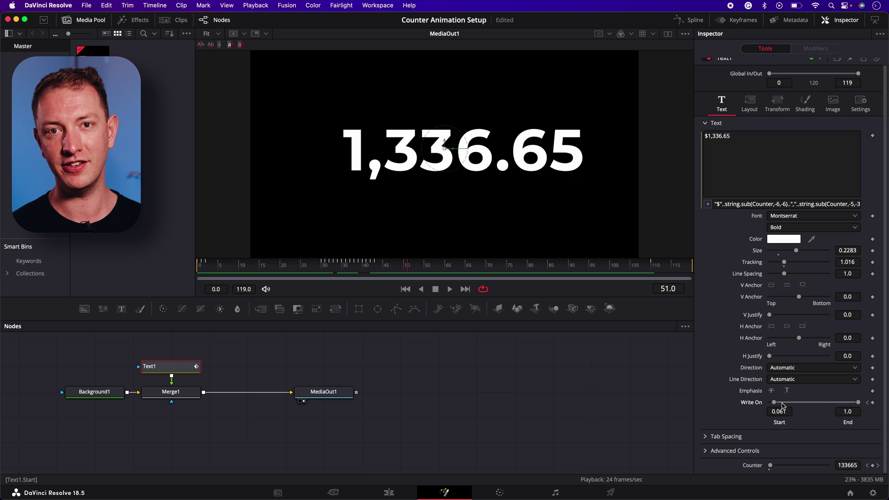
Step: Duplicate Text1 and Merge1, then wire the Merge1_1 copy between Merge1 and MediaOut1
{"action": "left_click", "coordinate": [269, 357]}
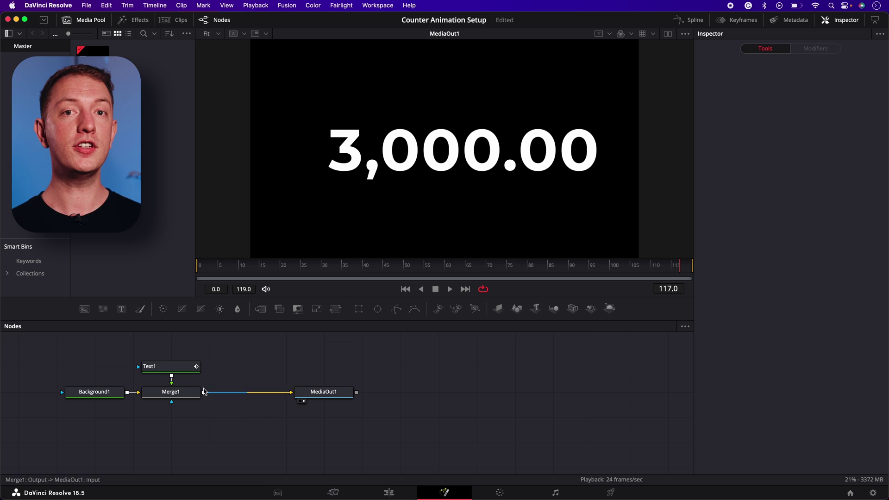
{"action": "left_click_drag", "start_coordinate": [180, 339], "coordinate": [155, 433]}
{"action": "key", "text": "cmd+c"}
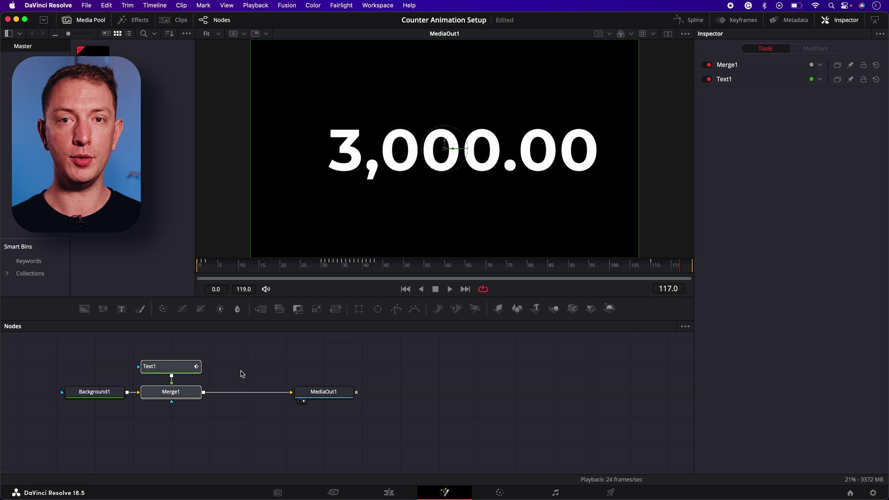
{"action": "key", "text": "cmd+v"}
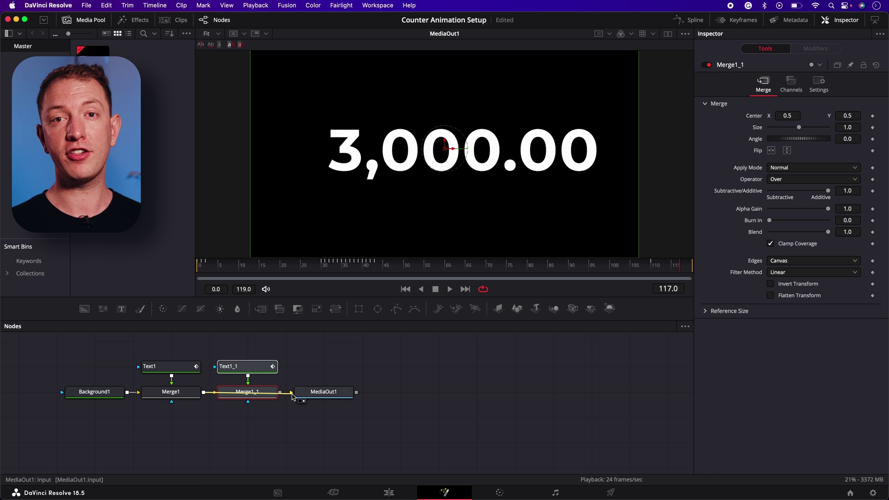
{"action": "mouse_move", "coordinate": [211, 393]}
{"action": "left_mouse_down"}
{"action": "mouse_move", "coordinate": [193, 421]}
{"action": "mouse_move", "coordinate": [215, 392]}
{"action": "left_mouse_up"}
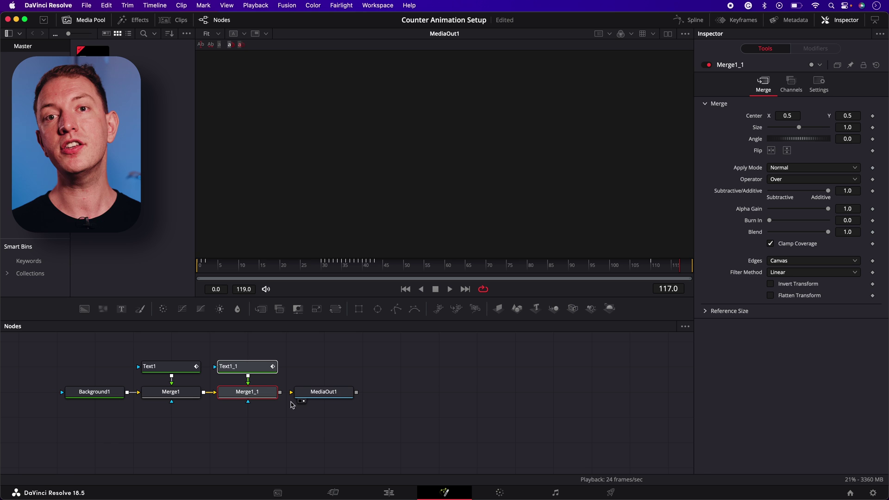
{"action": "mouse_move", "coordinate": [280, 392]}
{"action": "left_mouse_down"}
{"action": "mouse_move", "coordinate": [284, 422]}
{"action": "mouse_move", "coordinate": [291, 392]}
{"action": "left_mouse_up"}
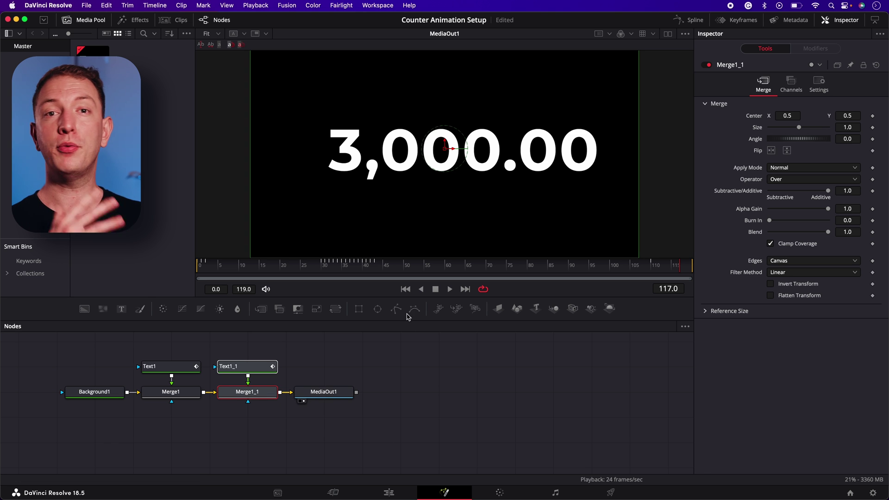
Step: Undo the copied Write On keyframes on Text1_1
{"action": "left_click", "coordinate": [263, 368]}
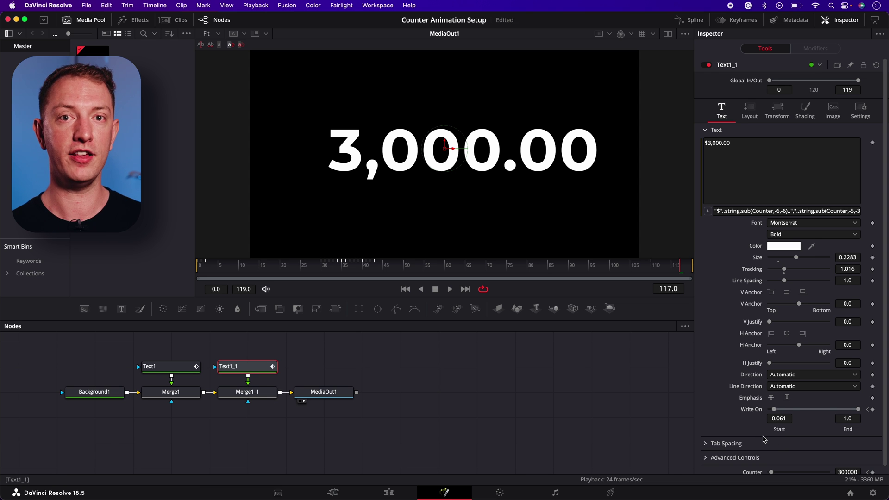
{"action": "key", "text": "ctrl+z"}
{"action": "key", "text": "ctrl+z"}
{"action": "key", "text": "ctrl+z"}
{"action": "key", "text": "ctrl+z"}
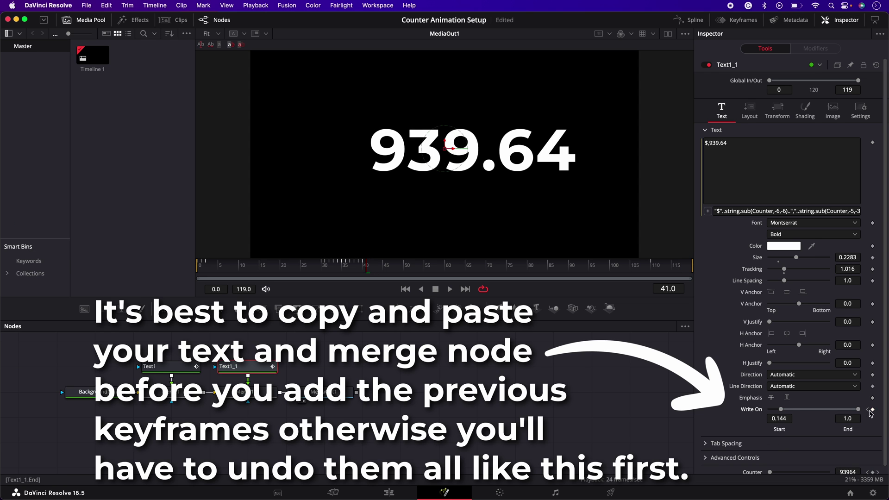
{"action": "key", "text": "ctrl+z"}
{"action": "key", "text": "ctrl+z"}
{"action": "key", "text": "ctrl+z"}
{"action": "key", "text": "ctrl+z"}
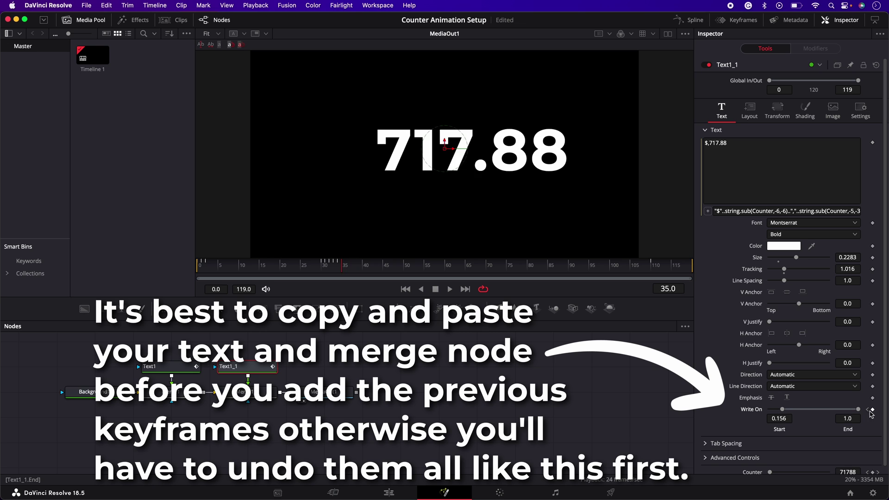
{"action": "key", "text": "ctrl+z"}
{"action": "key", "text": "ctrl+z"}
{"action": "key", "text": "ctrl+z"}
{"action": "key", "text": "ctrl+z"}
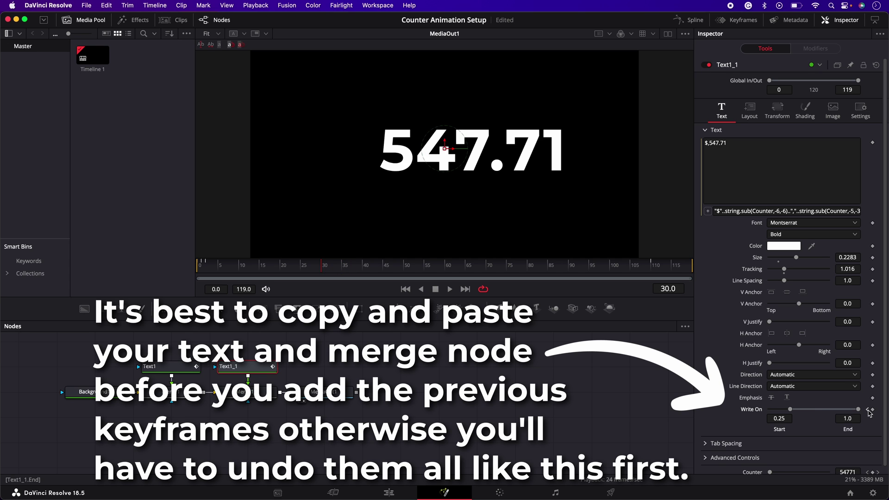
{"action": "key", "text": "ctrl+z"}
{"action": "key", "text": "ctrl+z"}
{"action": "key", "text": "ctrl+z"}
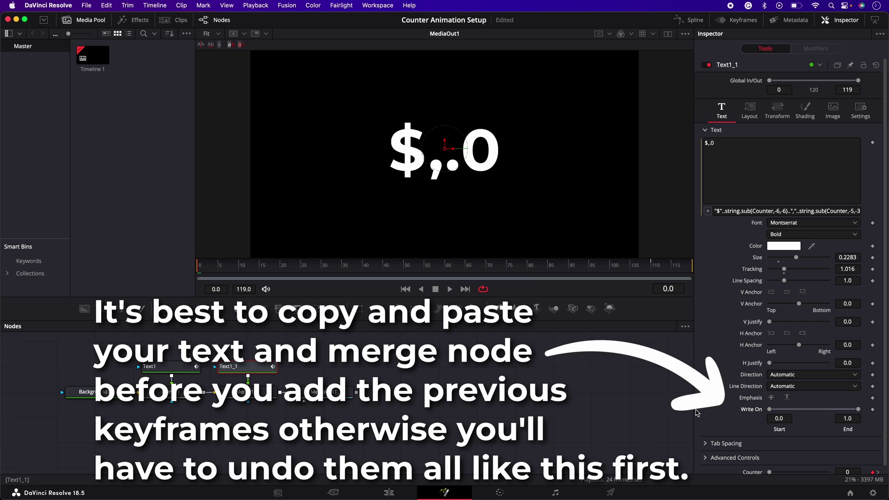
Step: Keyframe Text1_1's Write On End to show only the dollar sign, completing $3,000.00
{"action": "left_click_drag", "start_coordinate": [171, 380], "coordinate": [207, 380]}
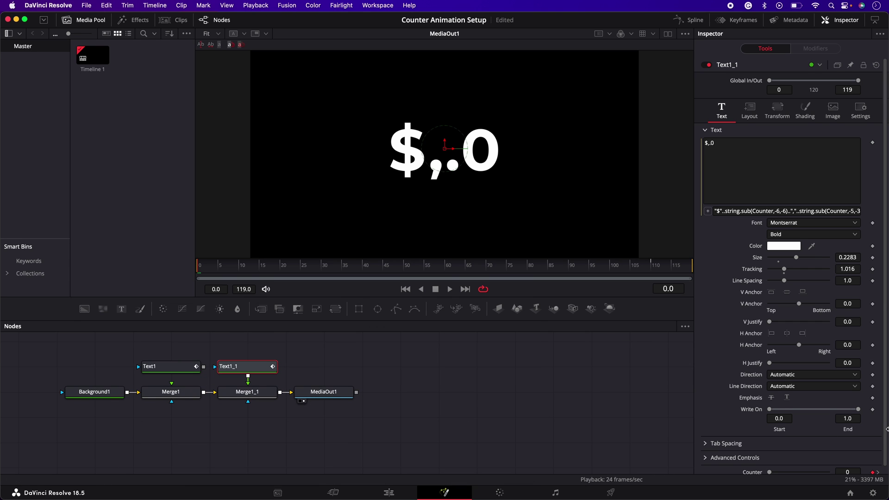
{"action": "left_click_drag", "start_coordinate": [859, 410], "coordinate": [786, 413]}
{"action": "left_click", "coordinate": [873, 410]}
{"action": "key", "text": "Right"}
{"action": "key", "text": "space"}
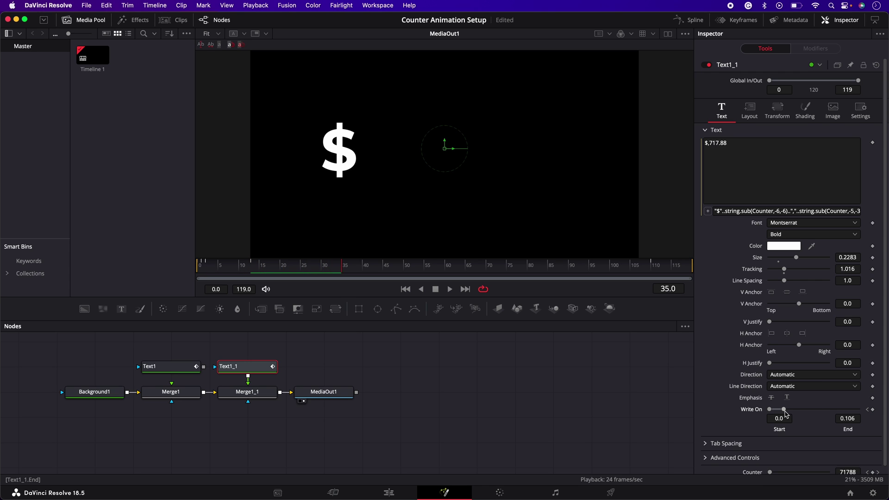
{"action": "key", "text": "space"}
{"action": "left_click_drag", "start_coordinate": [204, 366], "coordinate": [172, 386]}
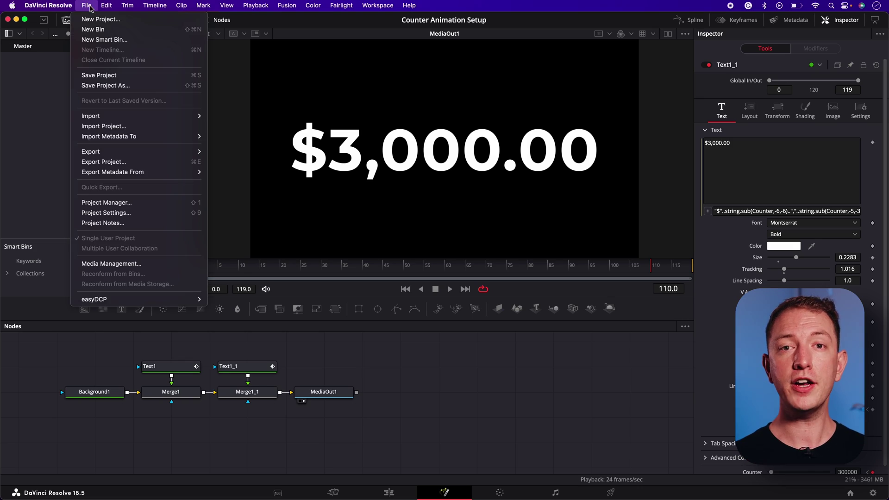
Step: Export the composition as 'number counter' into a new 'fusion comps' Desktop folder
{"action": "mouse_move", "coordinate": [153, 151]}
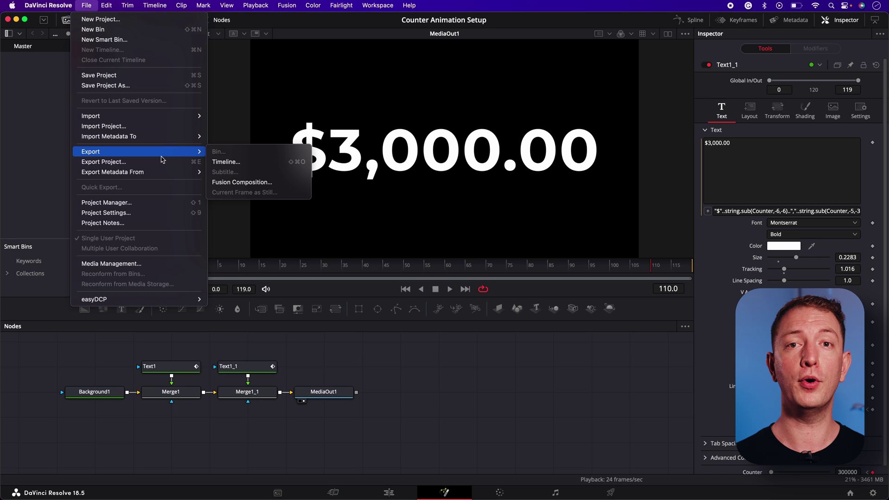
{"action": "left_click", "coordinate": [259, 182]}
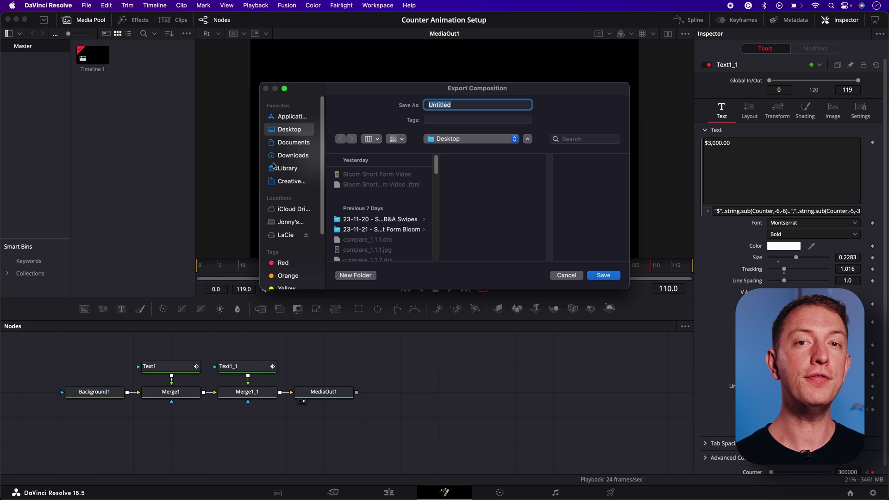
{"action": "left_click", "coordinate": [365, 278]}
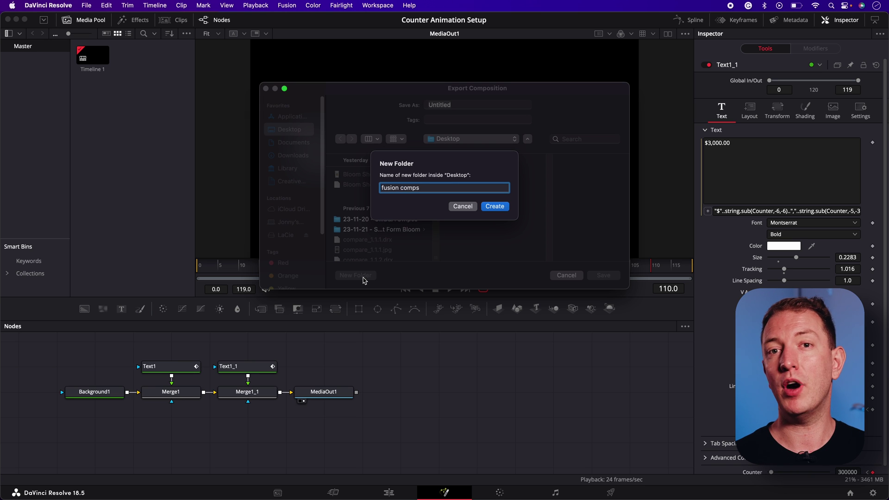
{"action": "key", "text": "Return"}
{"action": "type", "text": "nu"}
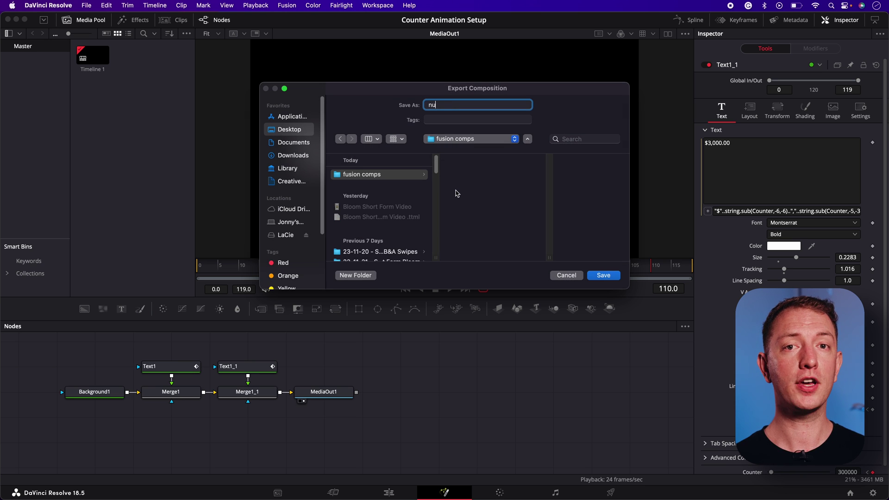
{"action": "type", "text": "counter"}
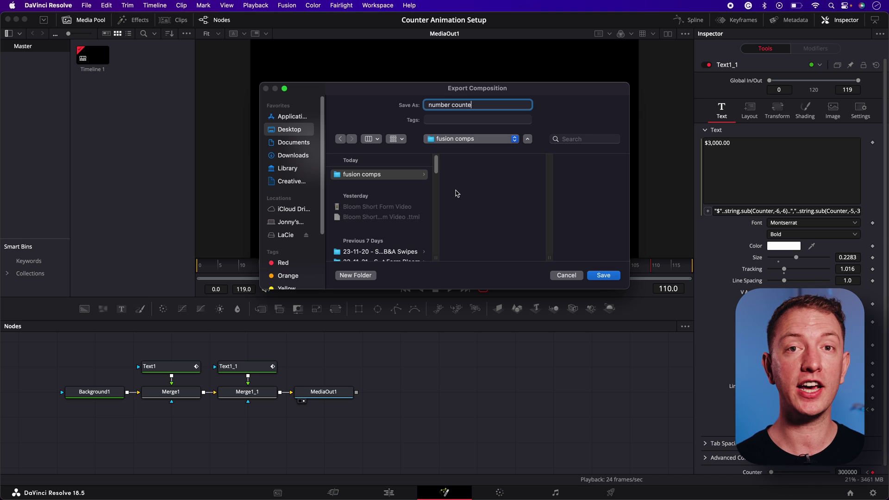
{"action": "left_click", "coordinate": [604, 275]}
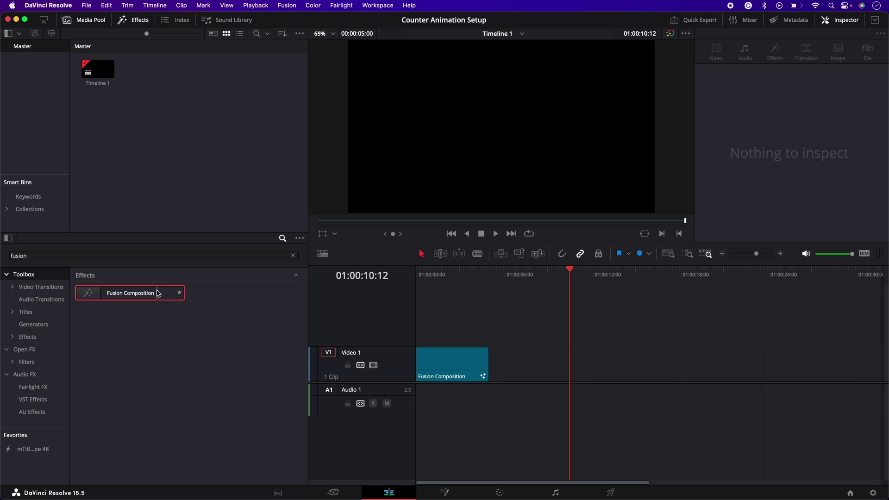
Step: Add an empty Fusion Composition clip to Video 1 and open it in Fusion
{"action": "left_click_drag", "start_coordinate": [318, 295], "coordinate": [537, 366]}
{"action": "right_click", "coordinate": [544, 363]}
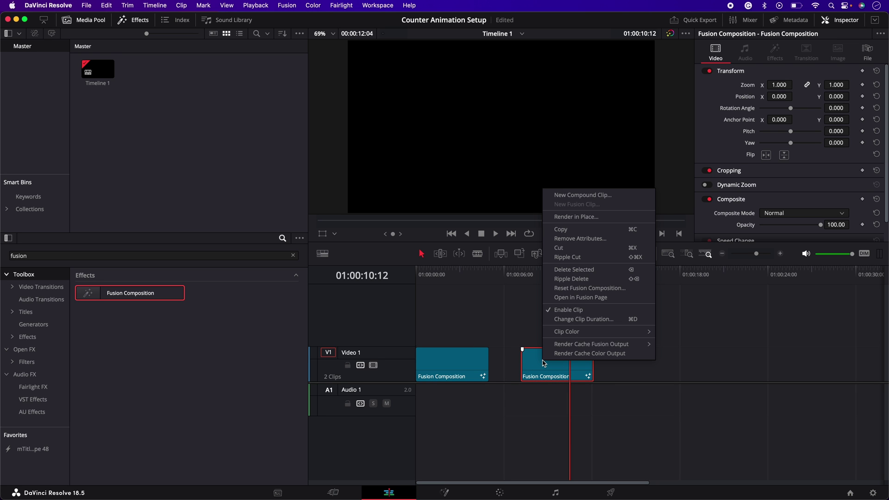
{"action": "left_click", "coordinate": [594, 298]}
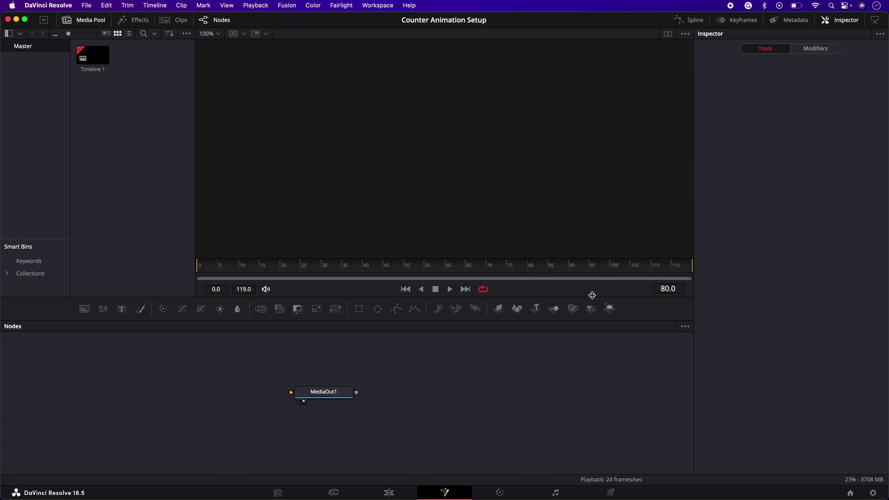
Step: Import number counter.comp into the empty composition
{"action": "left_click", "coordinate": [92, 6]}
{"action": "mouse_move", "coordinate": [155, 116]}
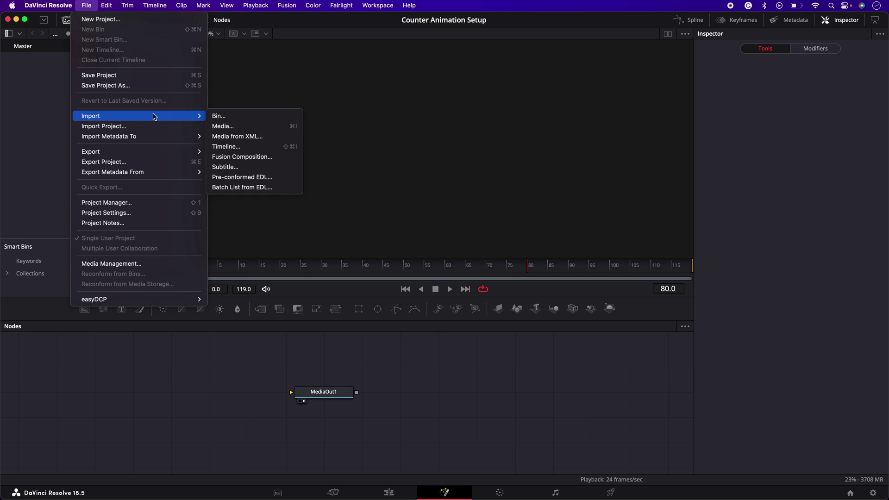
{"action": "left_click", "coordinate": [262, 158]}
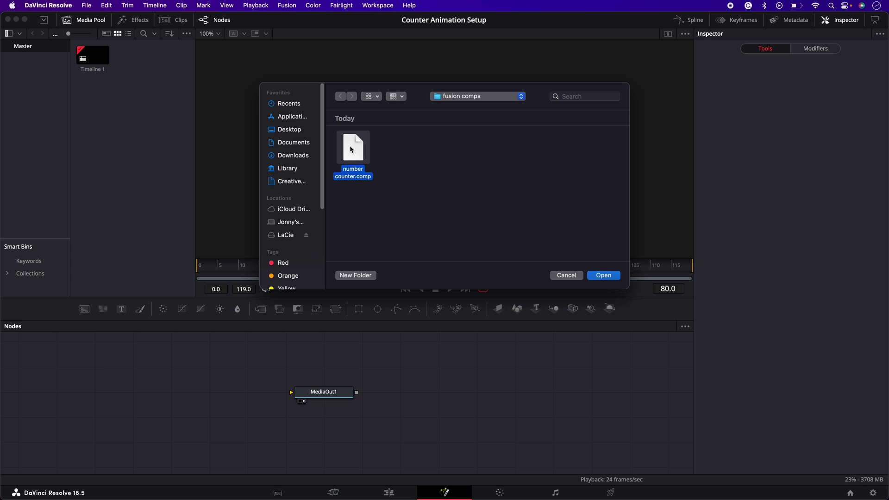
{"action": "left_click", "coordinate": [604, 277]}
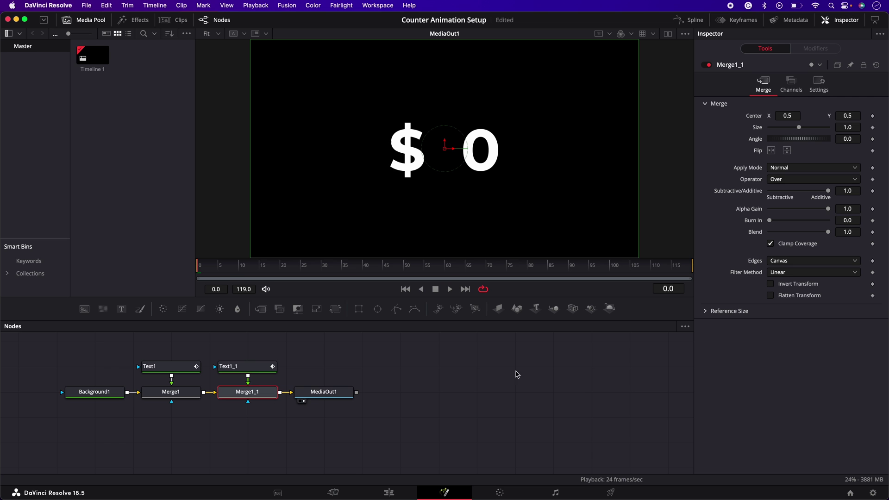
Step: Play the imported counter animation to check it counts up
{"action": "key", "text": "space"}
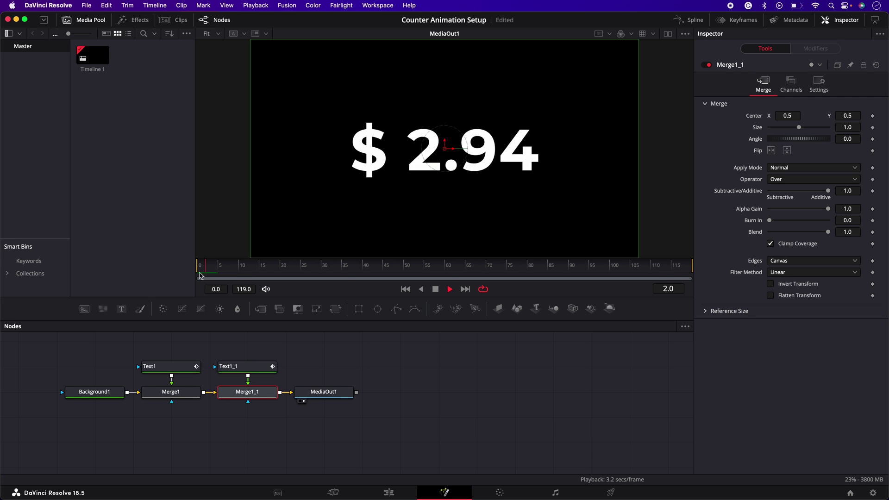